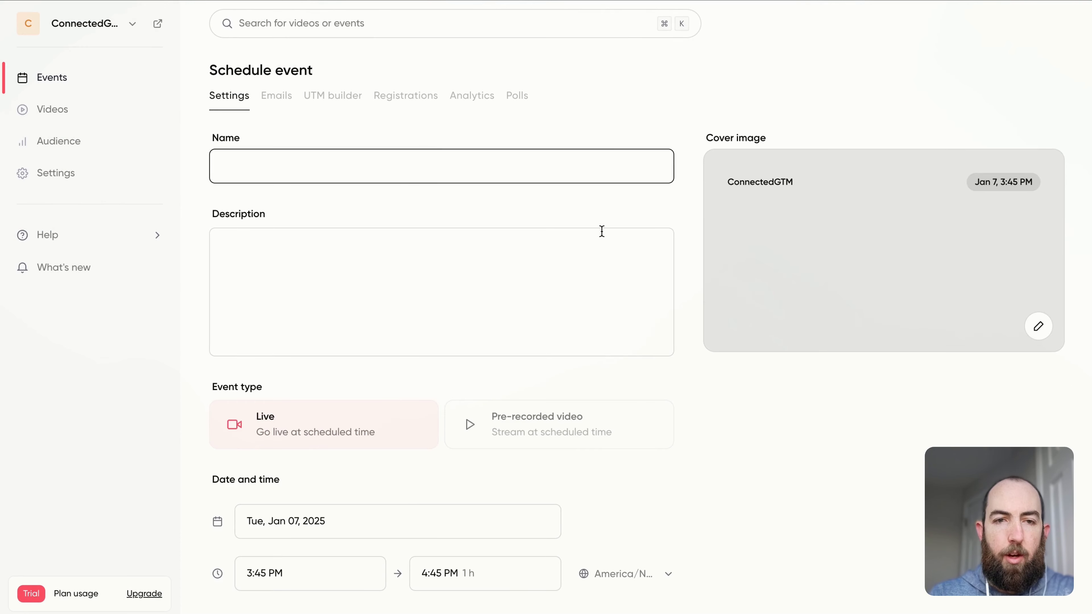
Name the event "How to Build a Deal Hygiene Dashboard" and fill in its description with the pipeline introduction and ten-item session outline.
text(How To)
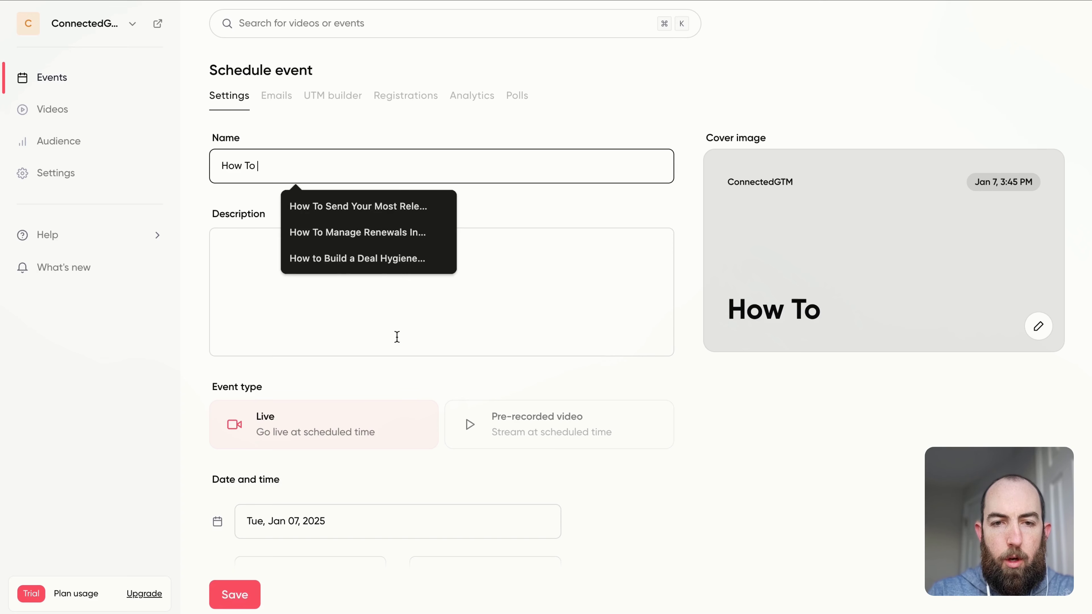
click(378, 258)
click(385, 246)
text(Ensuring a clean and accurate pipeline requires discipline. You could click into and review every deal record to understand recent activity (or lack of it). But who has time for that?  What we'll be covering in this session: Required fields to define stage entry/exit criteria Dashboard to identify deals with missing data → Report #1 - Deals Missing Next Steps → Report #2 - Deals Missing Amounts → Report #3 - Deals Missing Next Steps → Report #4: Deals getting pushed → Report #5: Stalled Deals → Report #6: Stalled Deals by Stage → Report #7 - Deals Missing Data by Rep Deal tags to visually highlight deals with data issues)
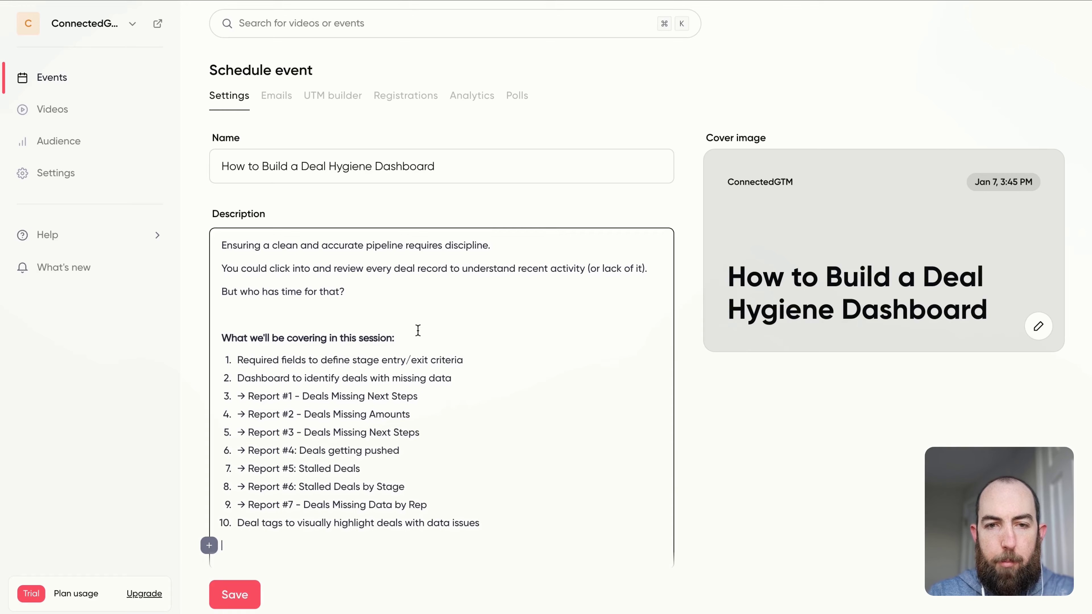
scroll(418, 330, down, 1)
key(BackSpace)
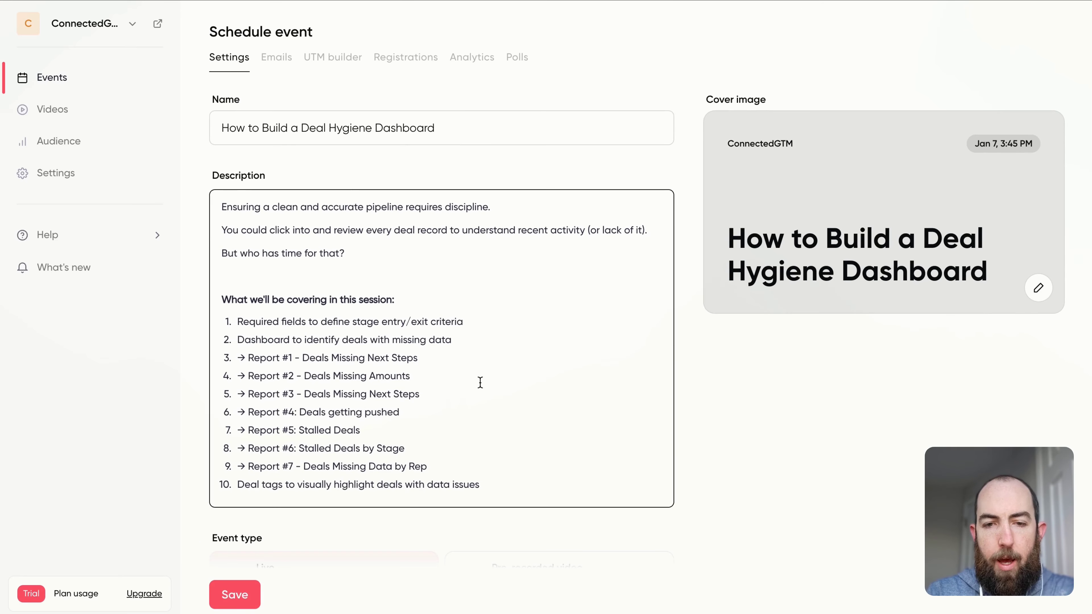
Upload the "YT Thumbnail - Pushed…" PNG from Downloads as the event's cover image, saving it with the default crop.
scroll(480, 382, up, 1)
click(1040, 325)
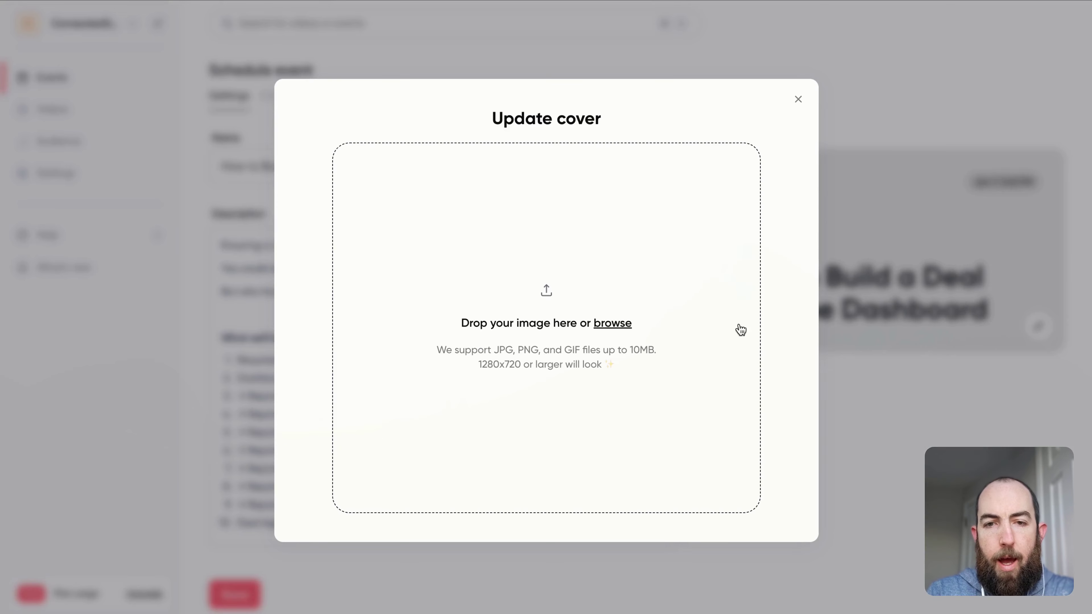
click(604, 323)
scroll(519, 329, down, 5)
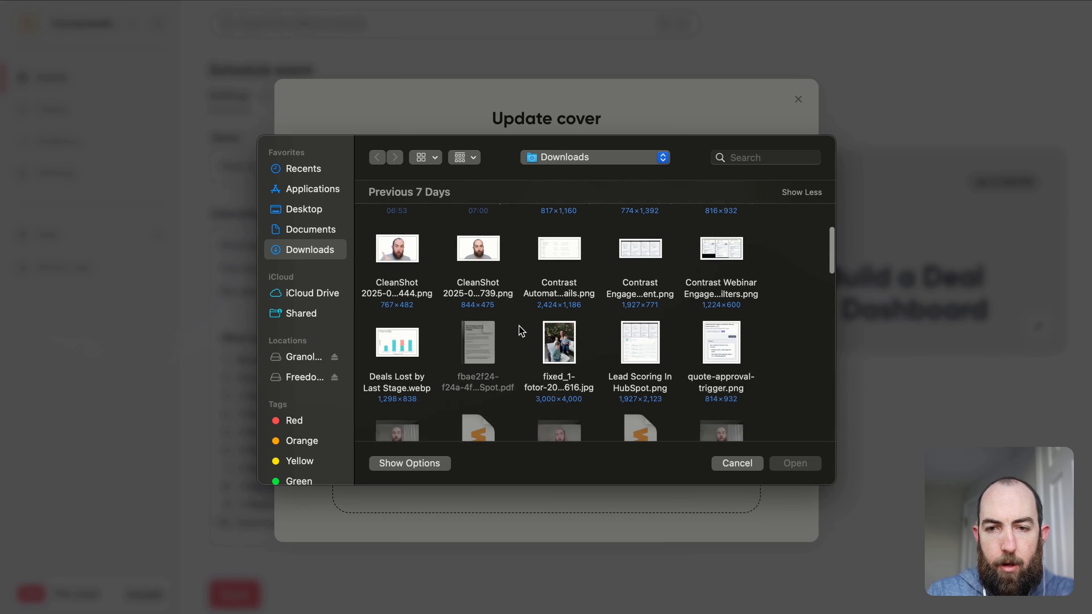
scroll(522, 331, down, 4)
click(565, 306)
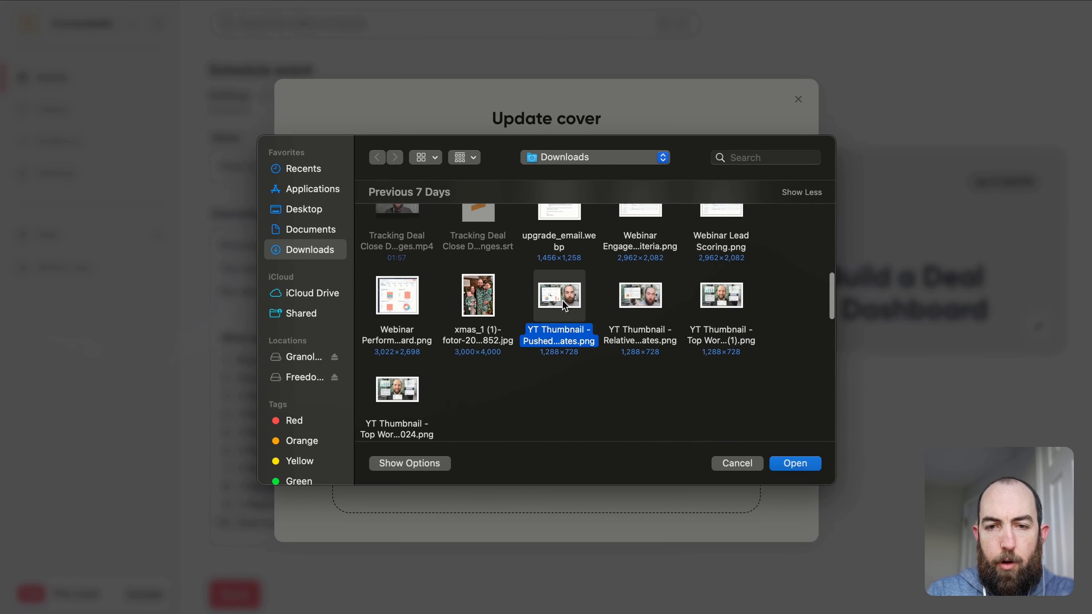
click(788, 468)
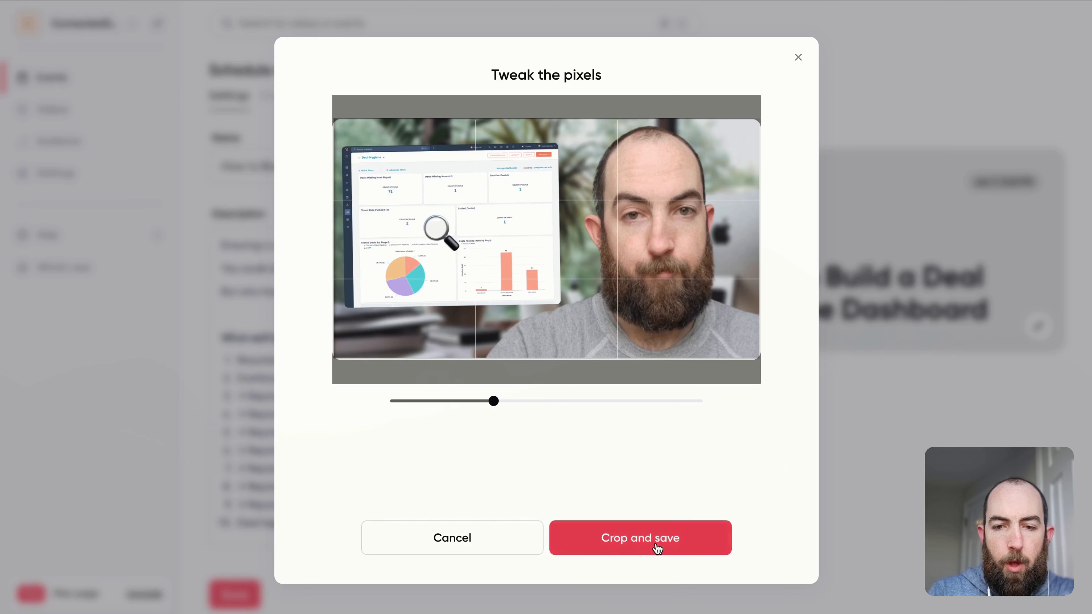
click(655, 543)
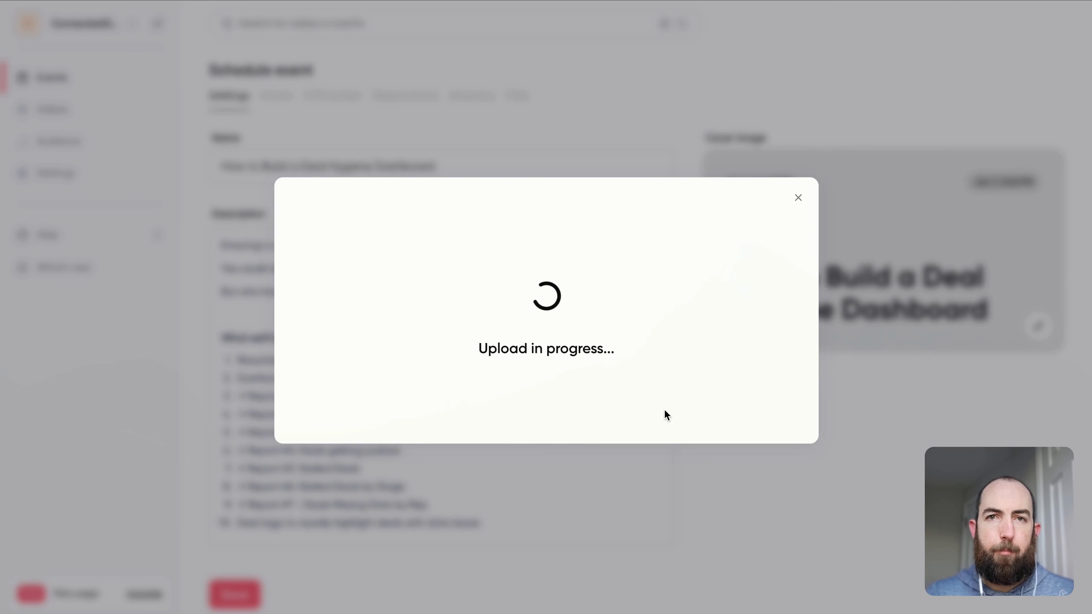
click(799, 197)
Schedule the event for Tuesday, January 21, 2025, from 11:00 AM to 12:00 PM.
scroll(611, 335, down, 8)
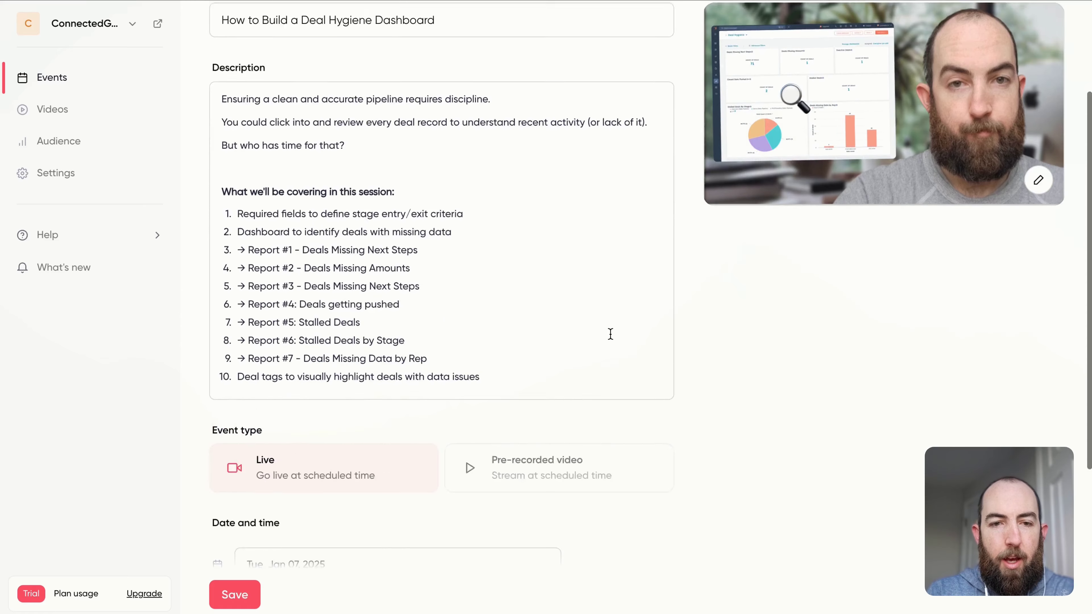
scroll(335, 286, down, 1)
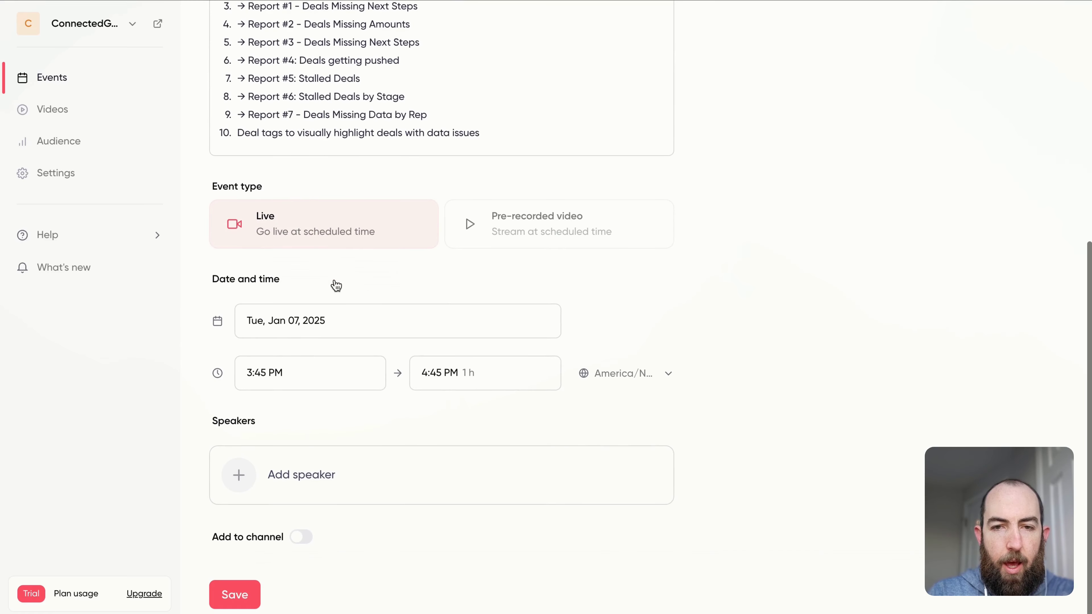
click(257, 321)
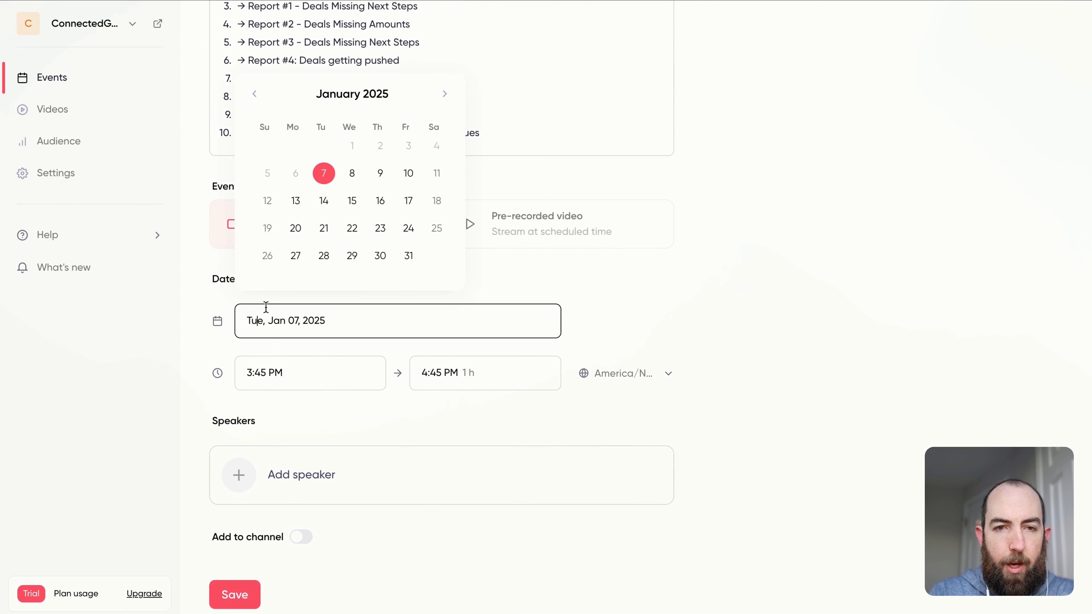
click(324, 228)
click(270, 383)
scroll(299, 232, up, 5)
scroll(296, 232, up, 5)
click(292, 241)
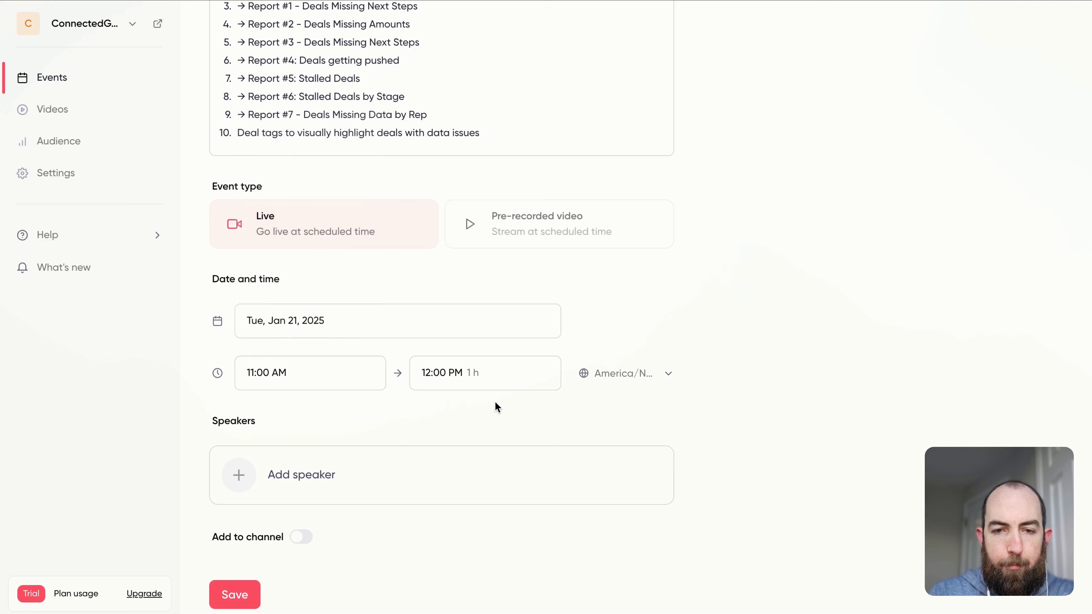
Add a speaker to the event with their first and last name and the title "Author @ ConnectedGTM".
click(296, 474)
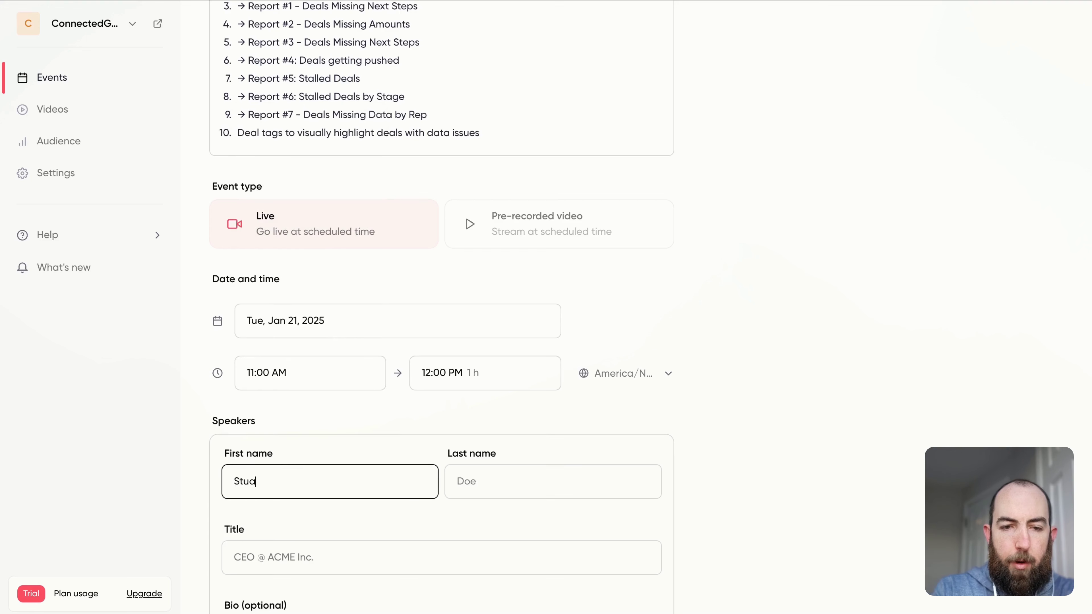
key(Tab)
text(Balcomb)
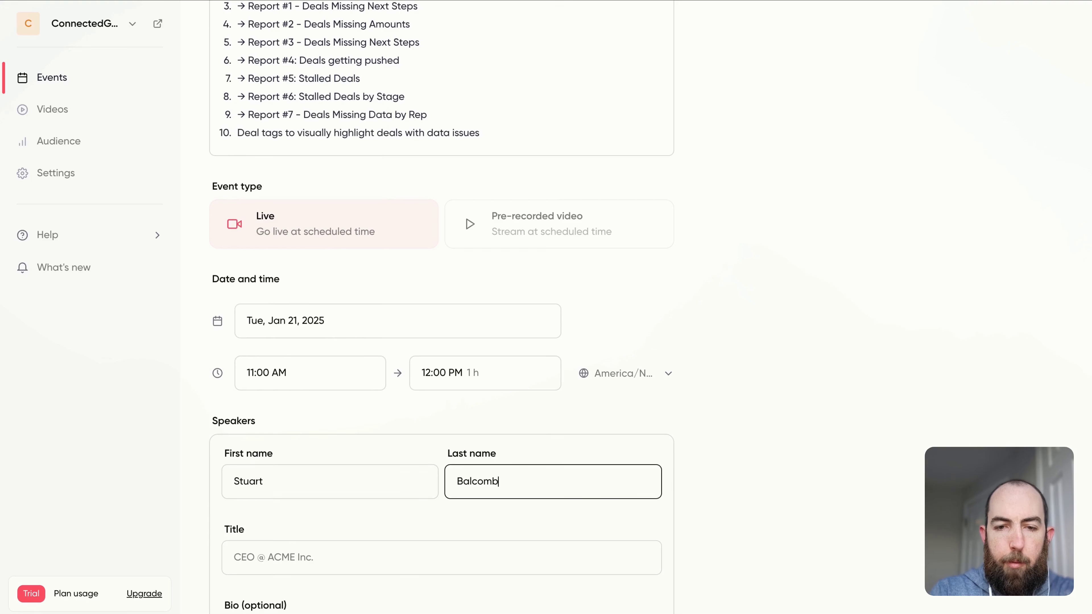
text(e)
scroll(346, 504, down, 3)
click(297, 412)
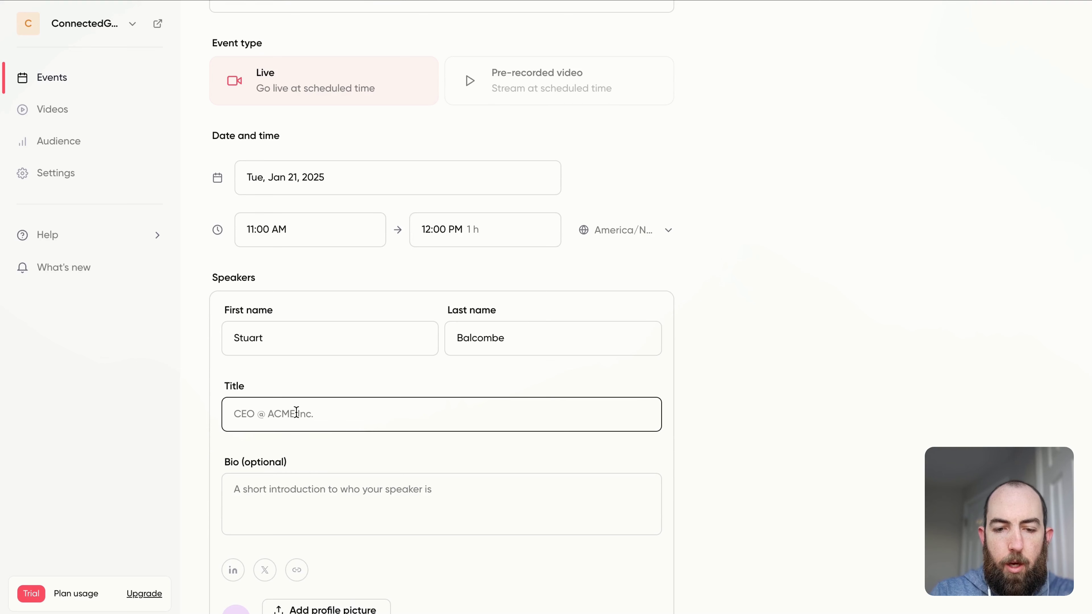
text(Author @ ConnectedGTM)
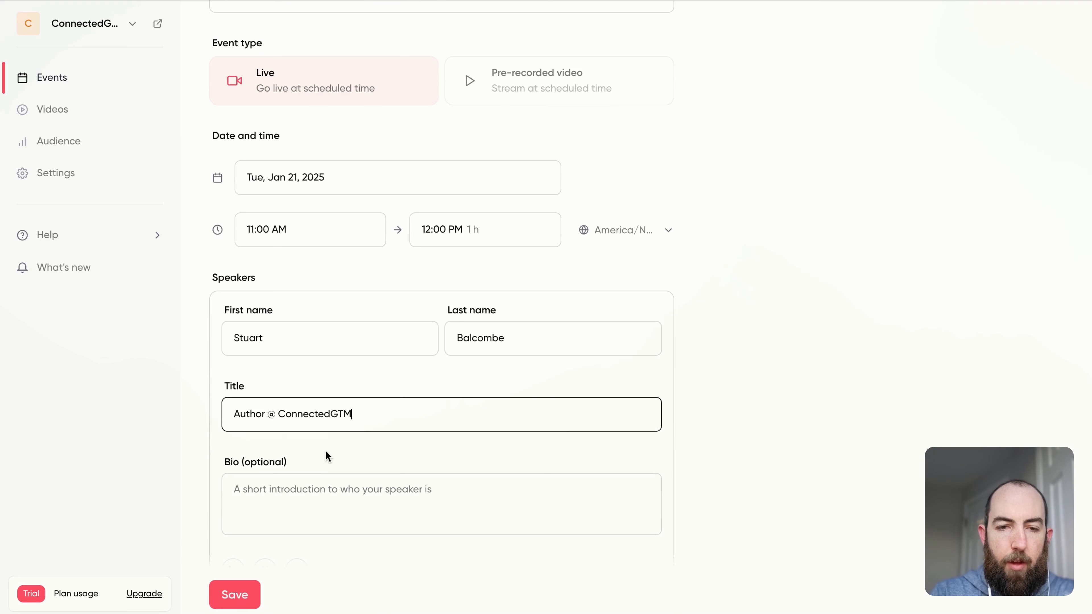
scroll(325, 450, down, 4)
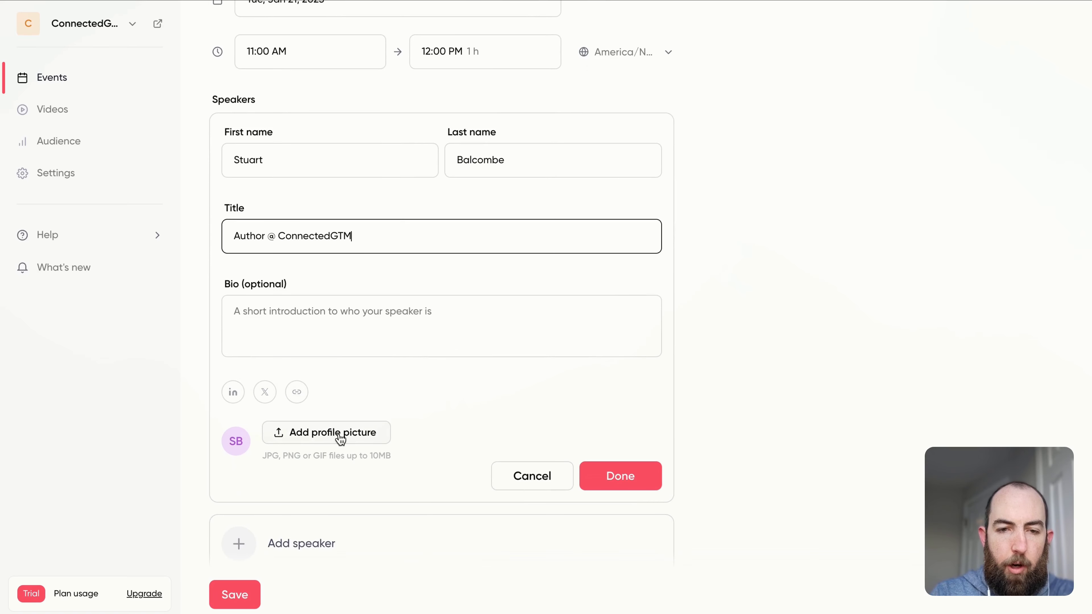
scroll(366, 415, down, 1)
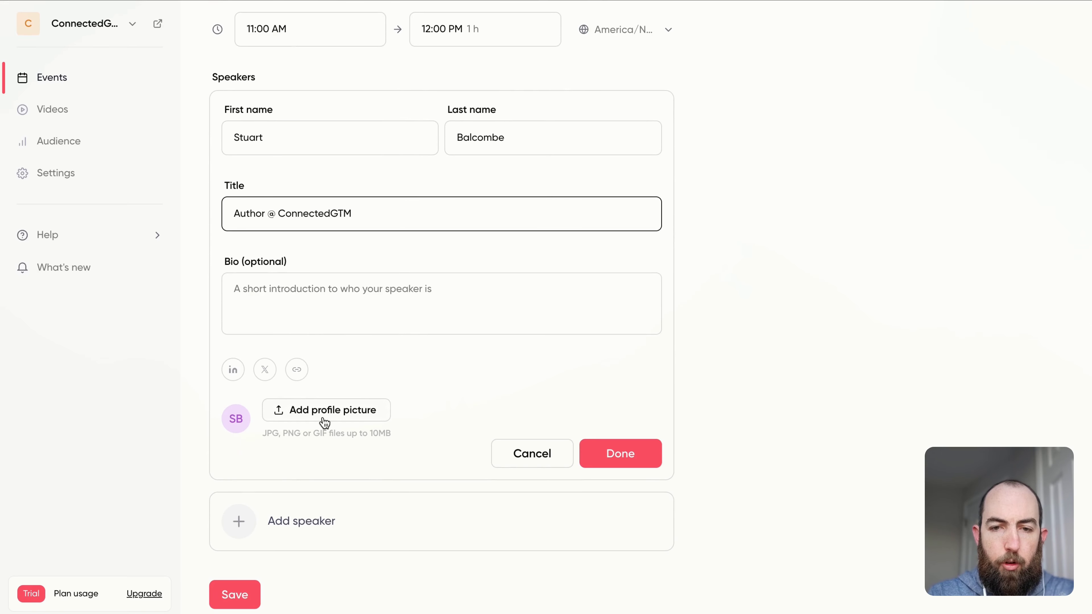
click(644, 460)
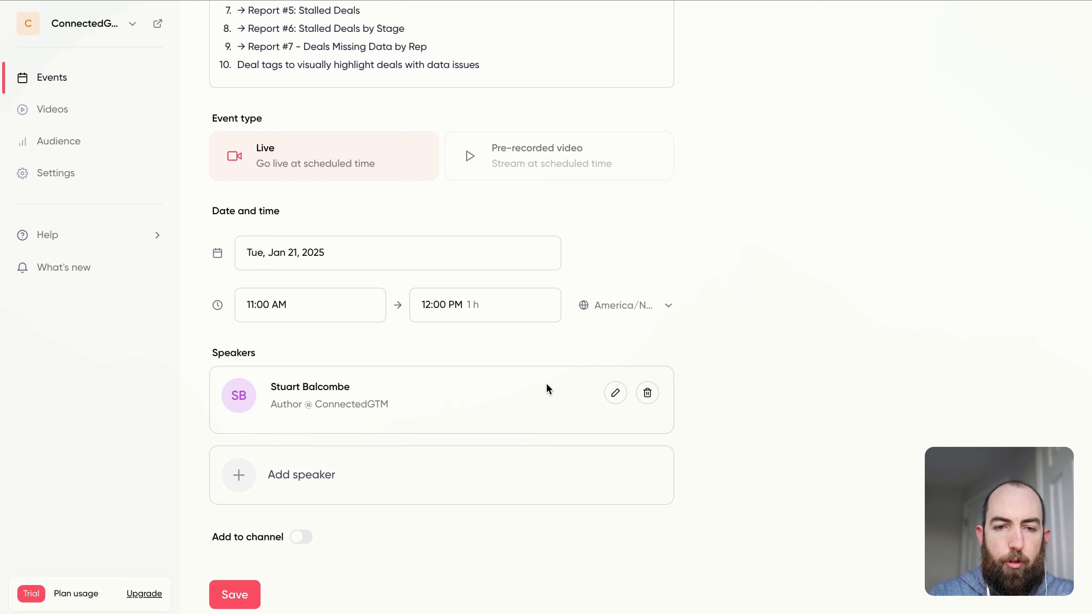
Check the completed event settings, save the event with its channel option off, and dismiss the registration page sharing dialog.
scroll(546, 383, up, 5)
scroll(546, 382, up, 5)
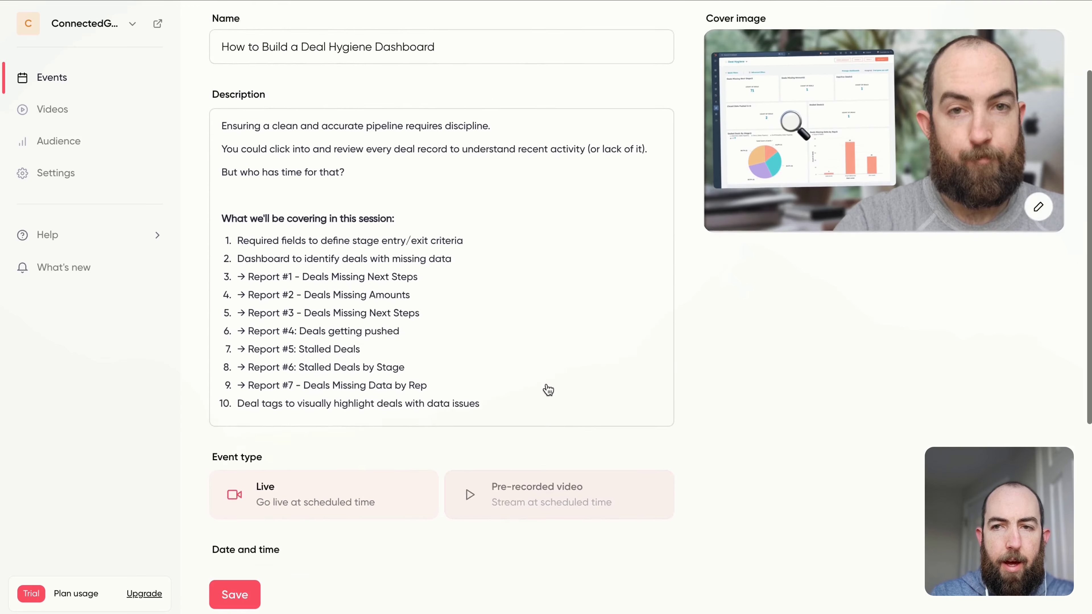
scroll(546, 382, down, 10)
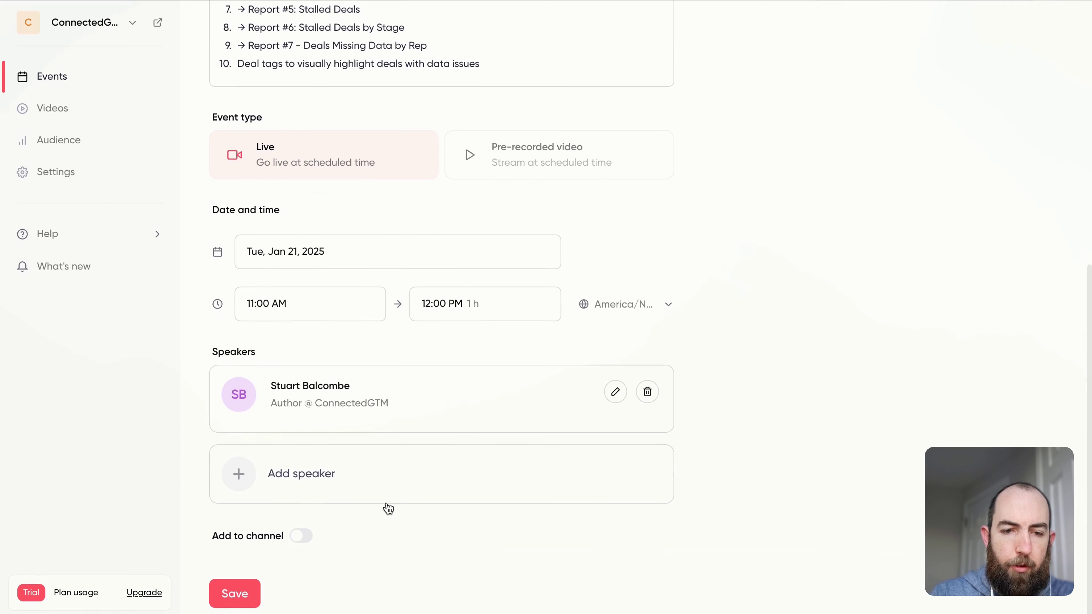
mouse_move(280, 536)
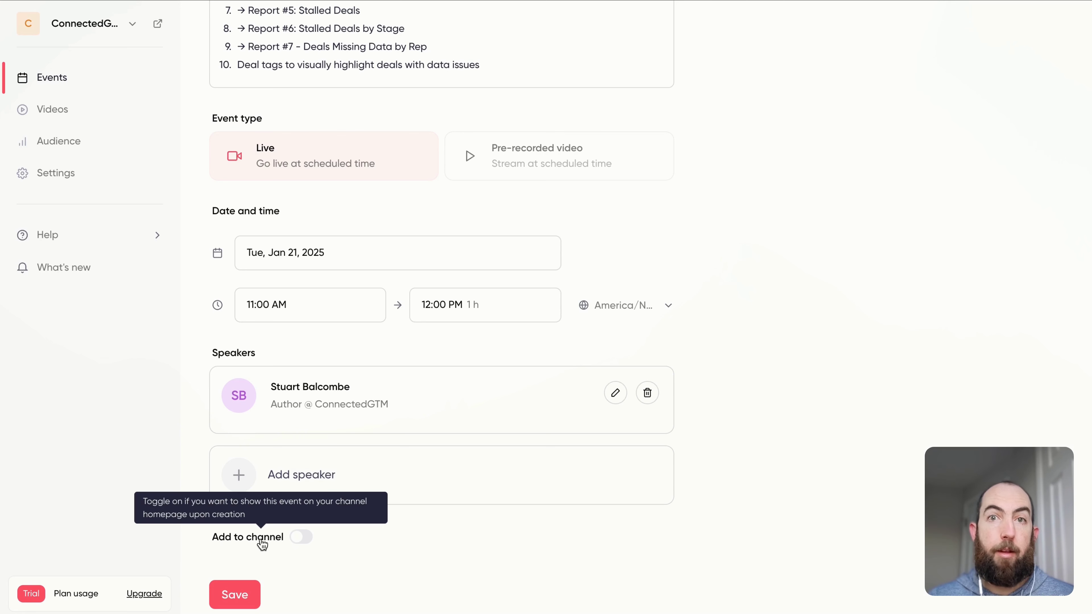
scroll(321, 409, up, 10)
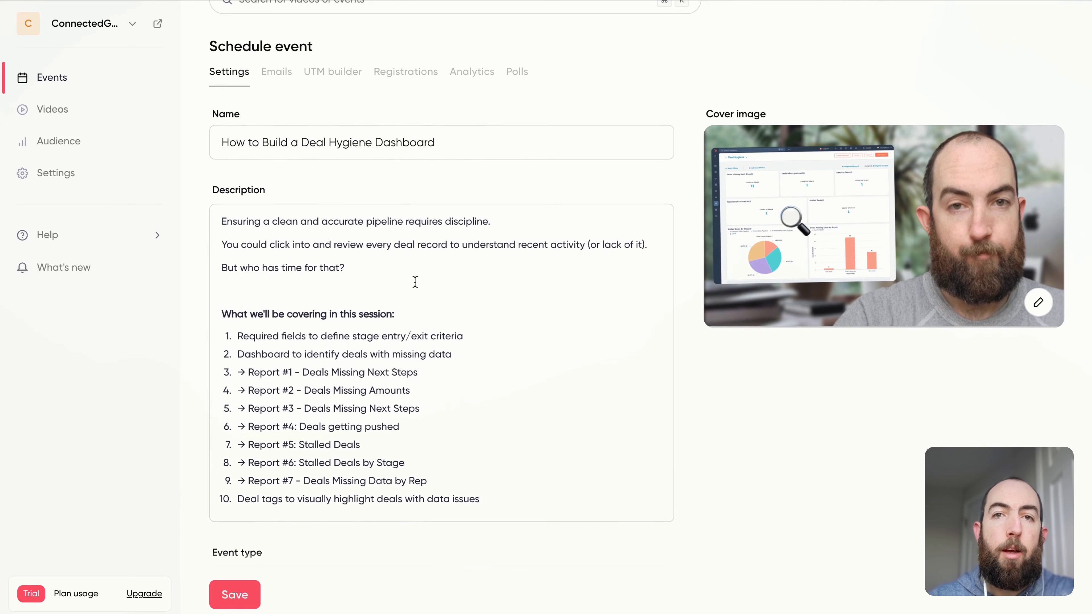
scroll(314, 135, up, 1)
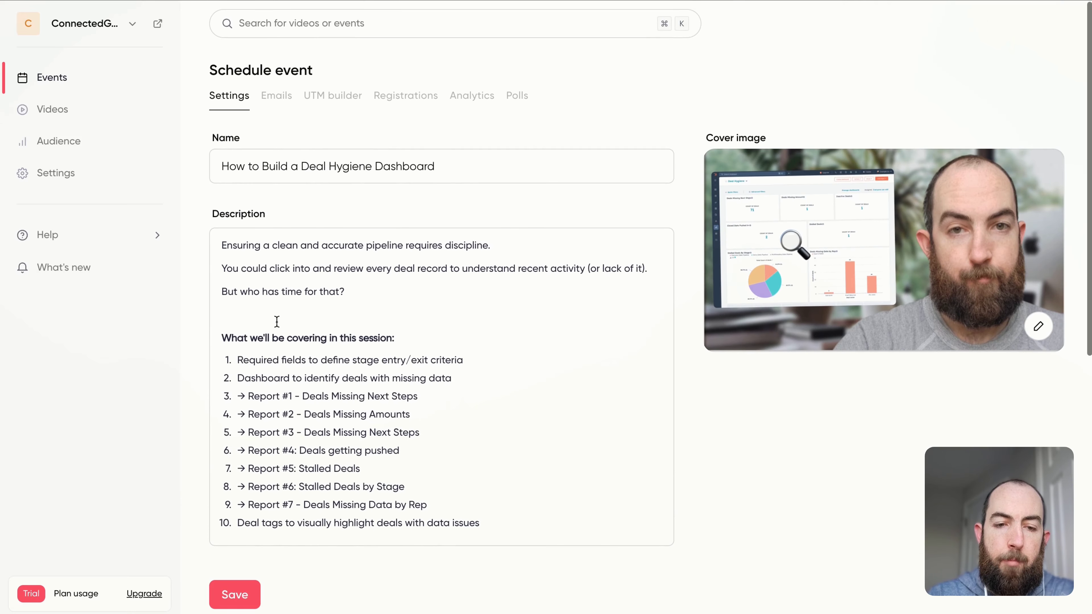
click(236, 594)
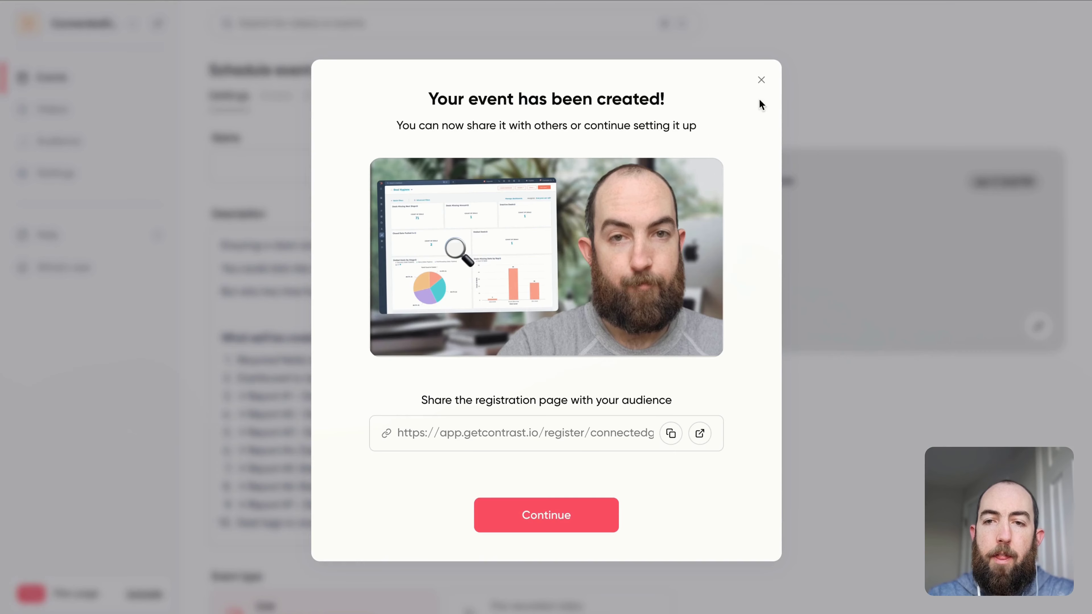
click(761, 80)
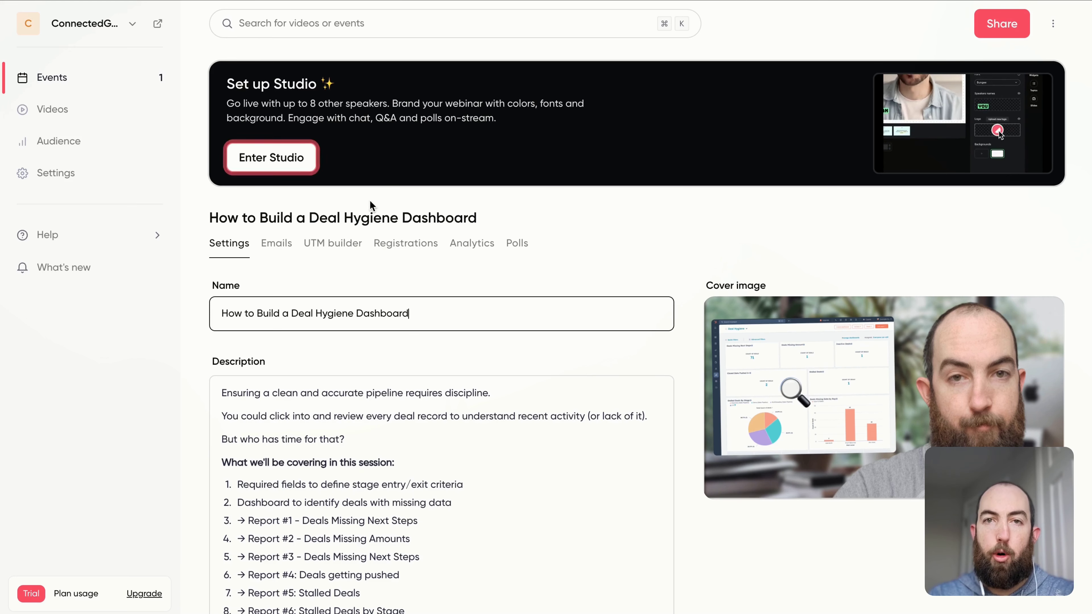
Review the event's automated emails for registration confirmation, reminders before the webinar and follow-ups after it.
scroll(378, 210, down, 1)
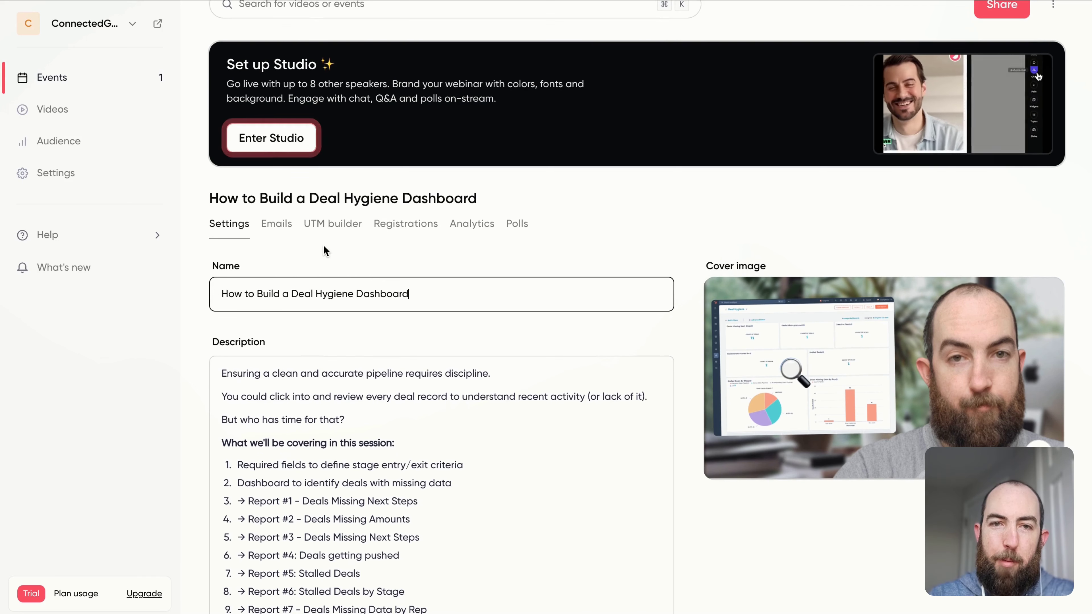
scroll(292, 263, down, 1)
click(280, 202)
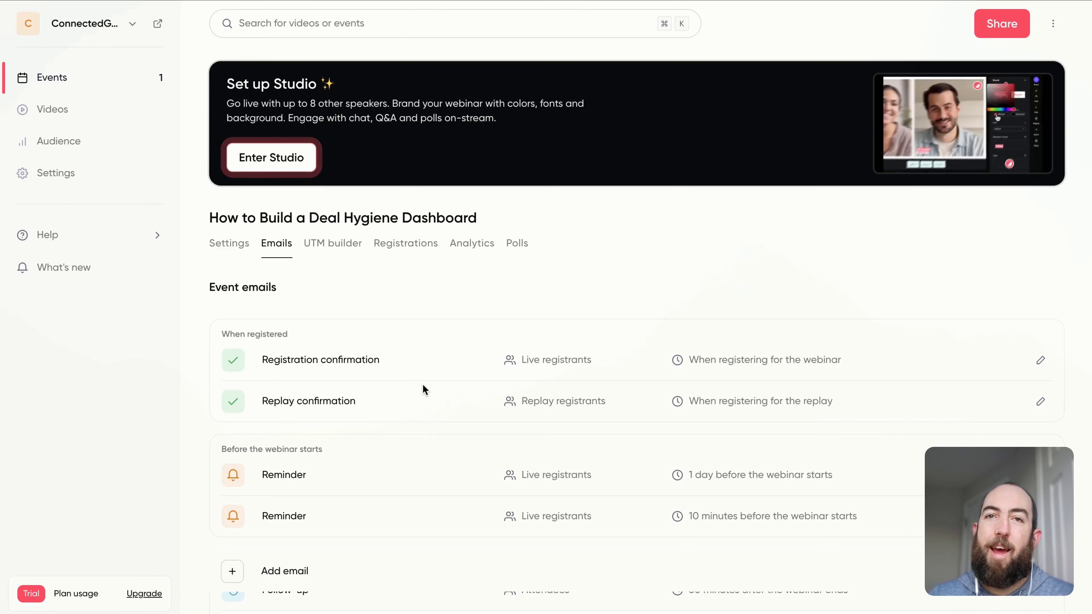
scroll(428, 406, down, 3)
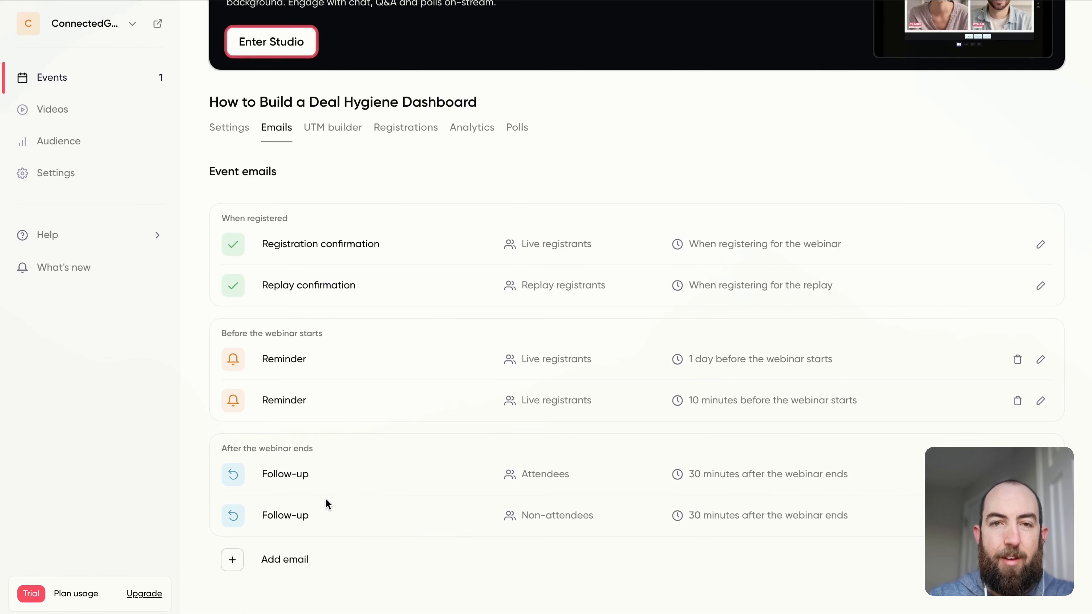
scroll(325, 497, up, 1)
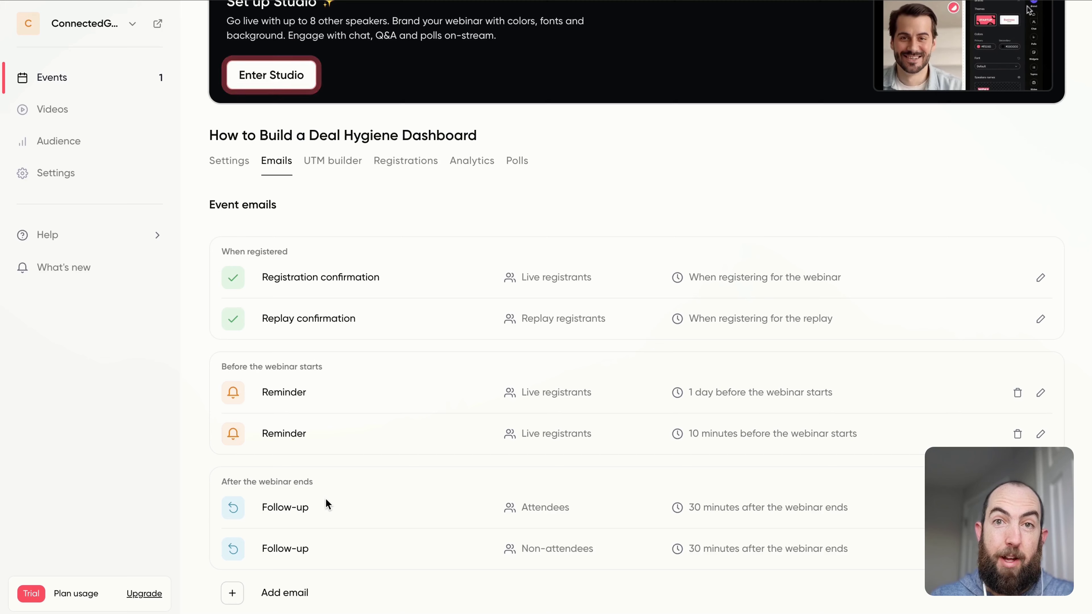
scroll(357, 430, up, 3)
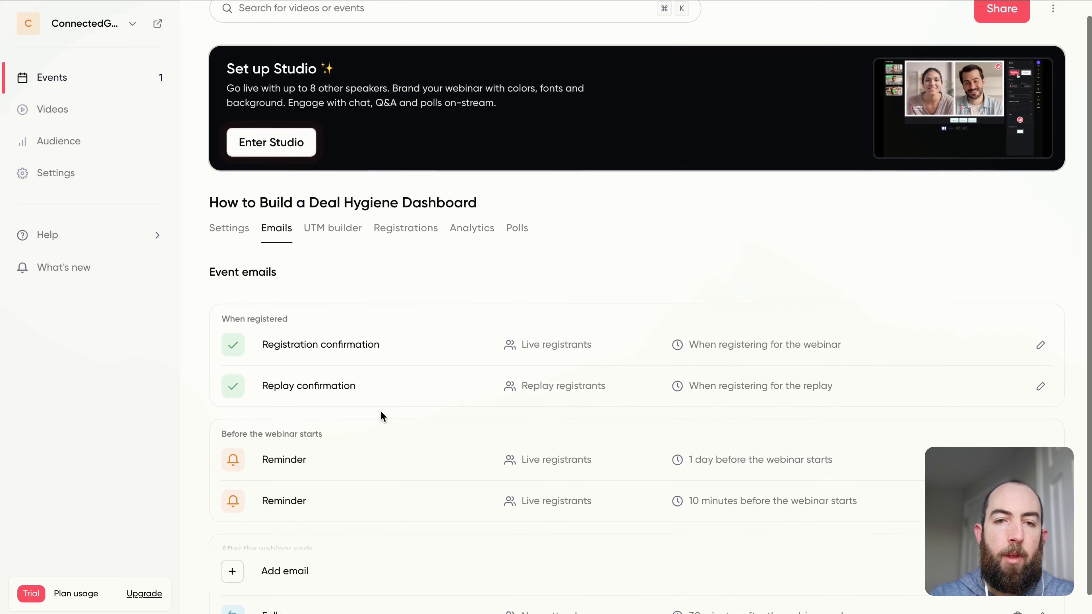
View the event's UTM link builder and examine the registrations overview with its filters and attendee columns.
click(332, 226)
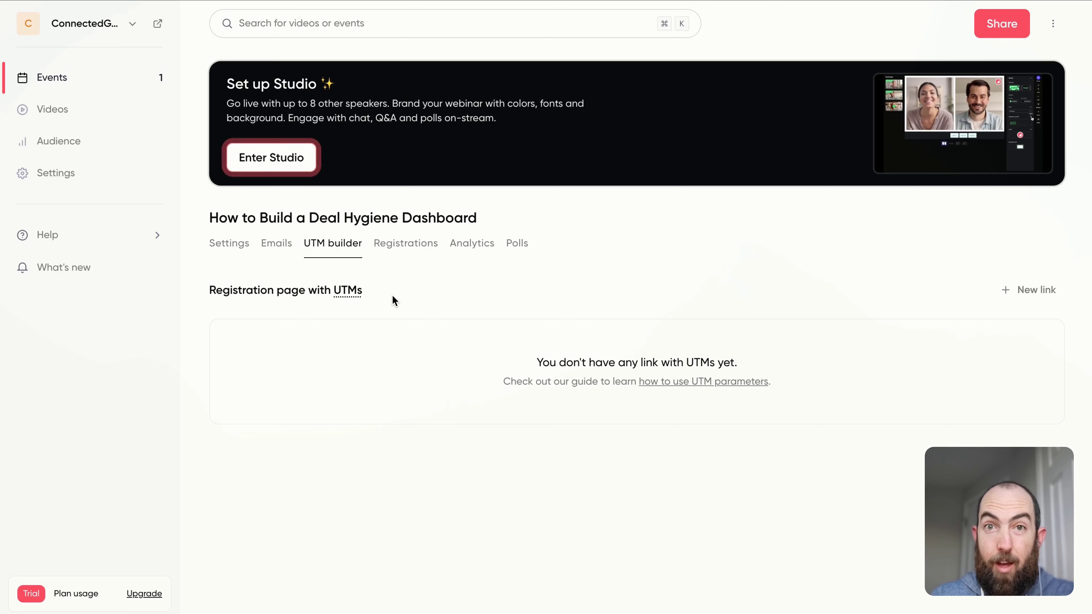
click(409, 253)
scroll(393, 447, down, 3)
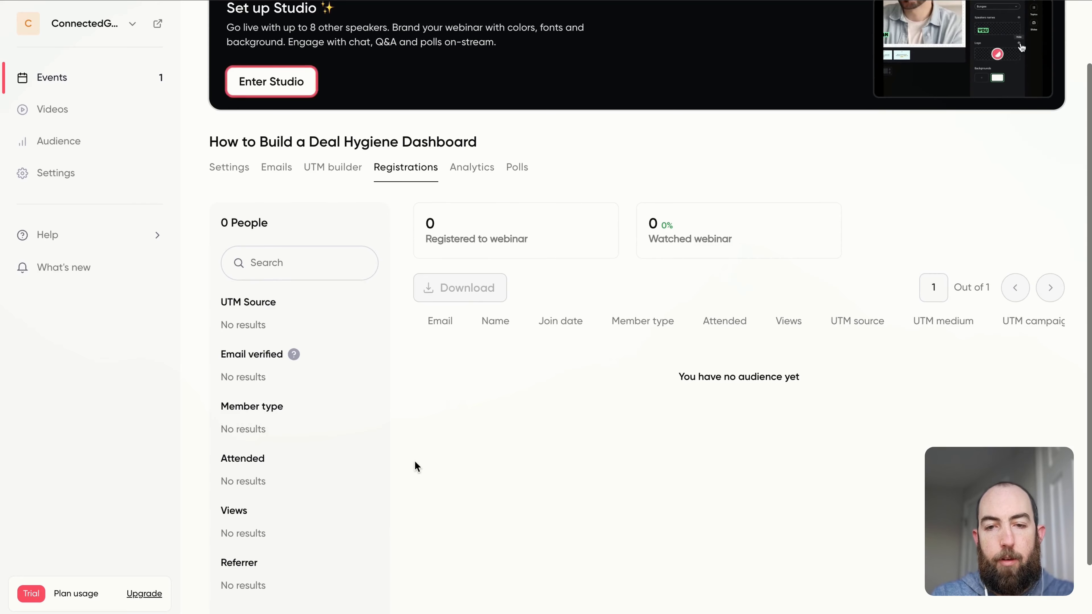
scroll(553, 484, down, 1)
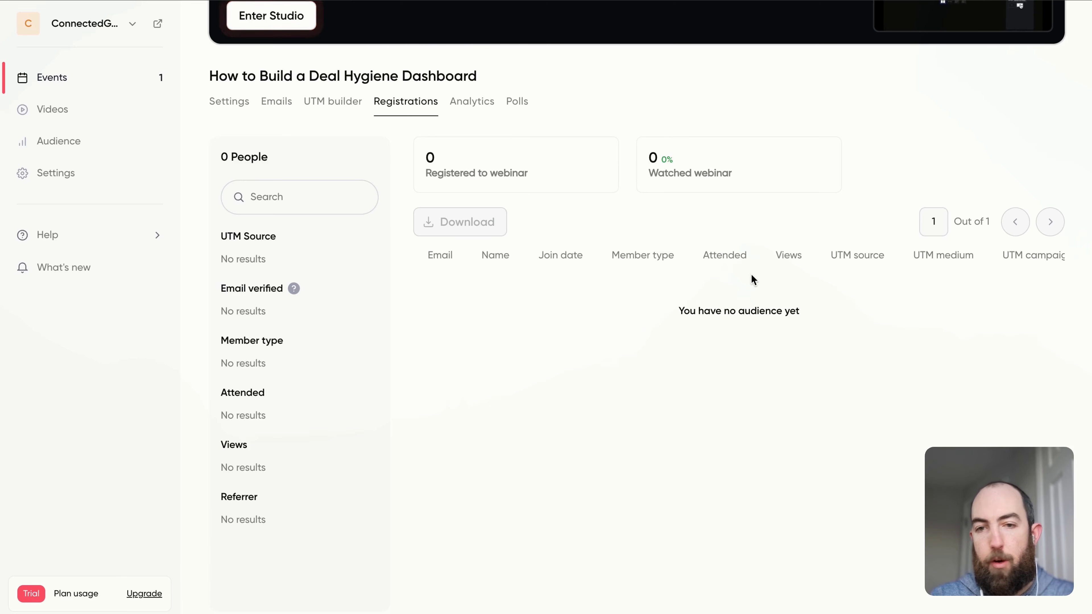
scroll(792, 349, up, 4)
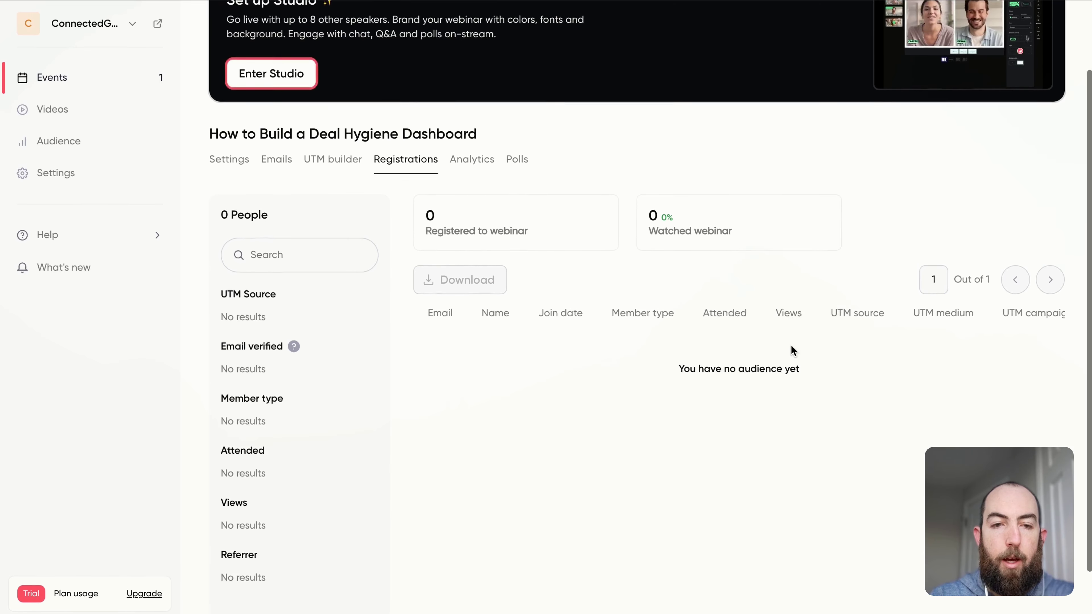
View the event's analytics on most watched moments, watch time and viewers, and open its polls.
click(478, 253)
scroll(494, 422, down, 4)
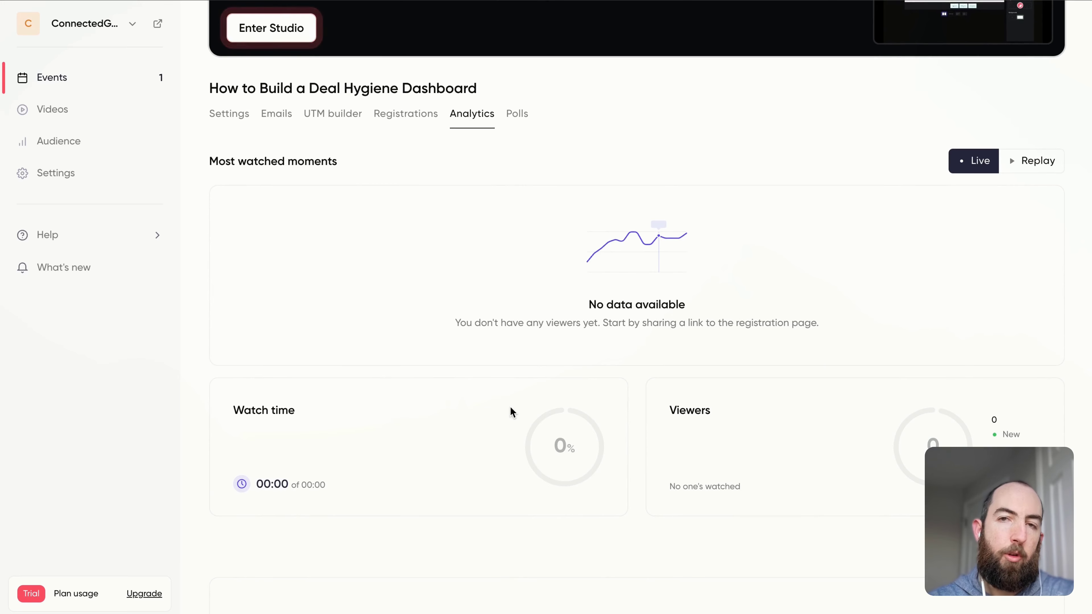
click(518, 114)
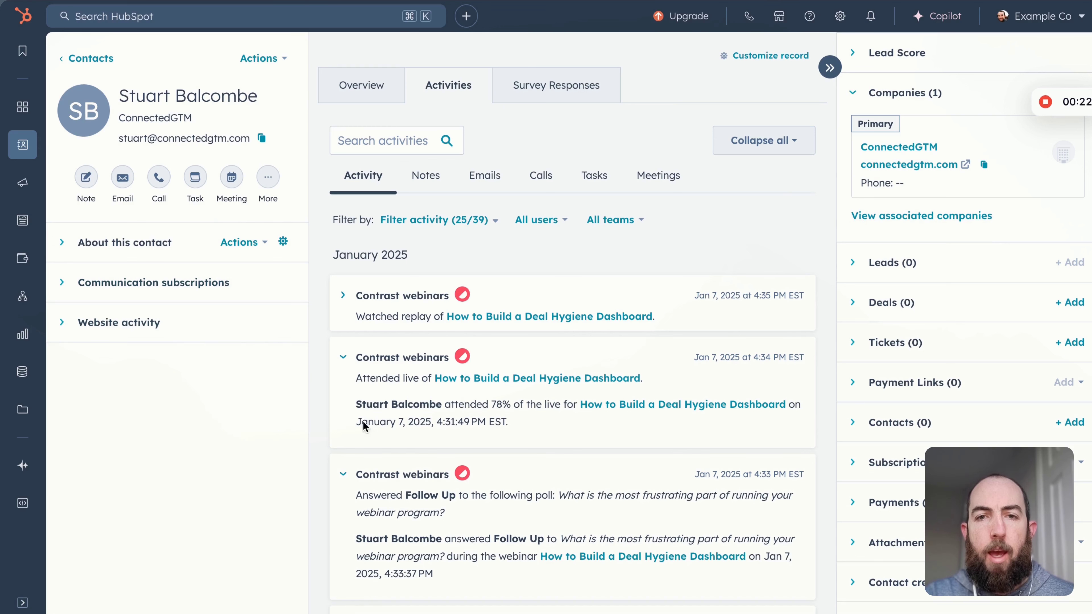
Switch to the contact's activity timeline in HubSpot and expand the Contrast webinars registration entry to read its details.
scroll(363, 426, down, 8)
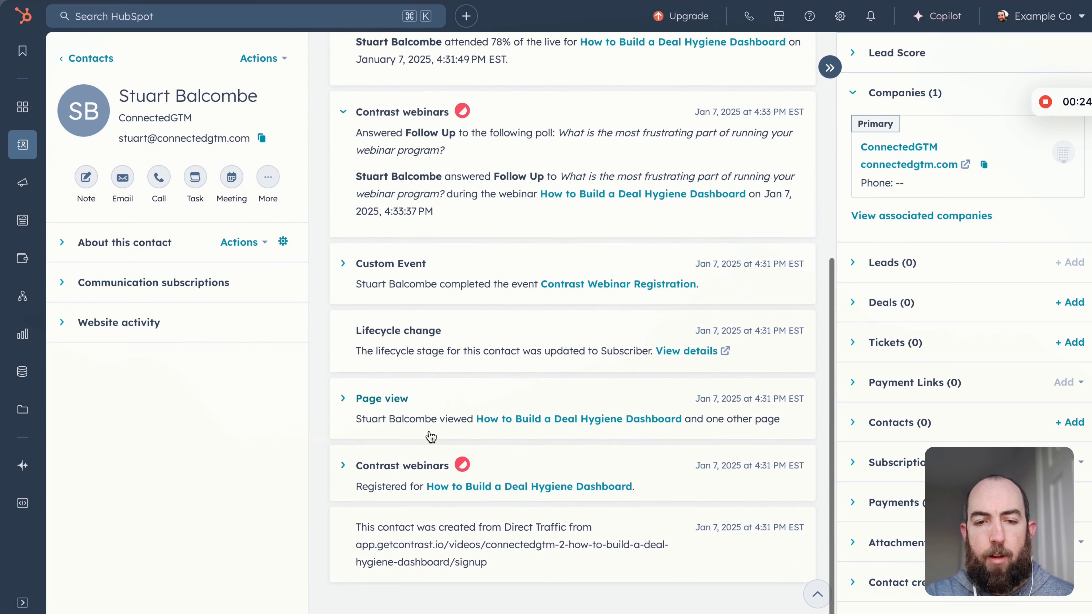
scroll(432, 438, up, 1)
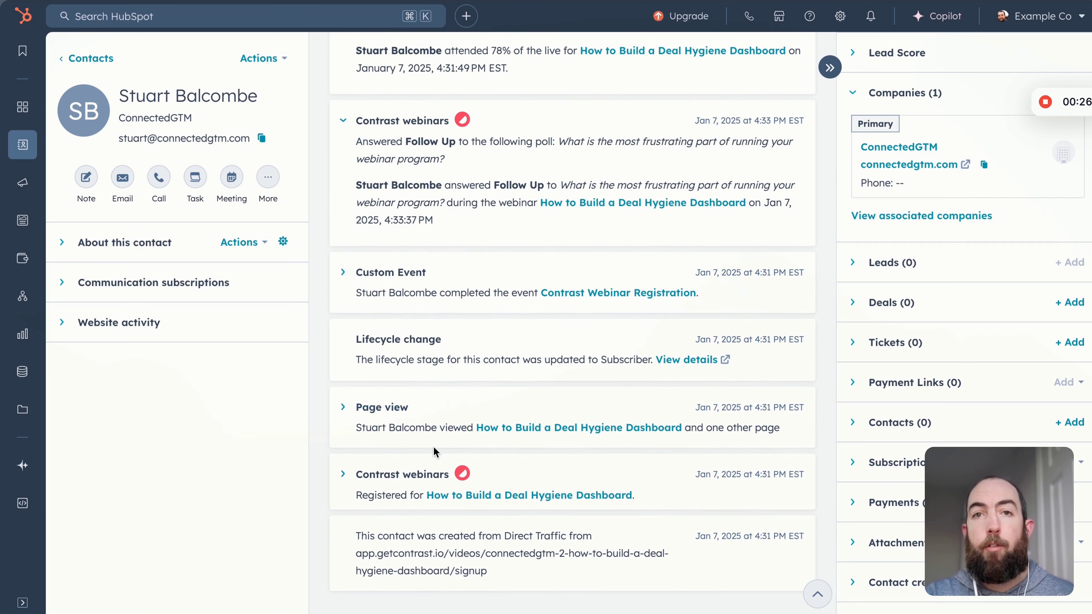
scroll(434, 452, down, 1)
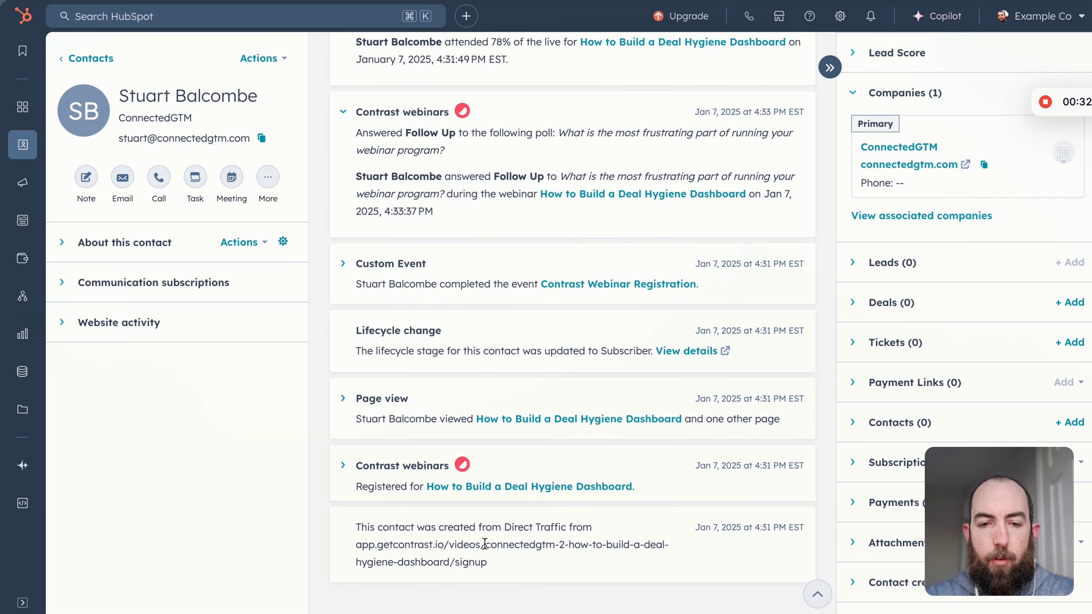
scroll(497, 546, up, 1)
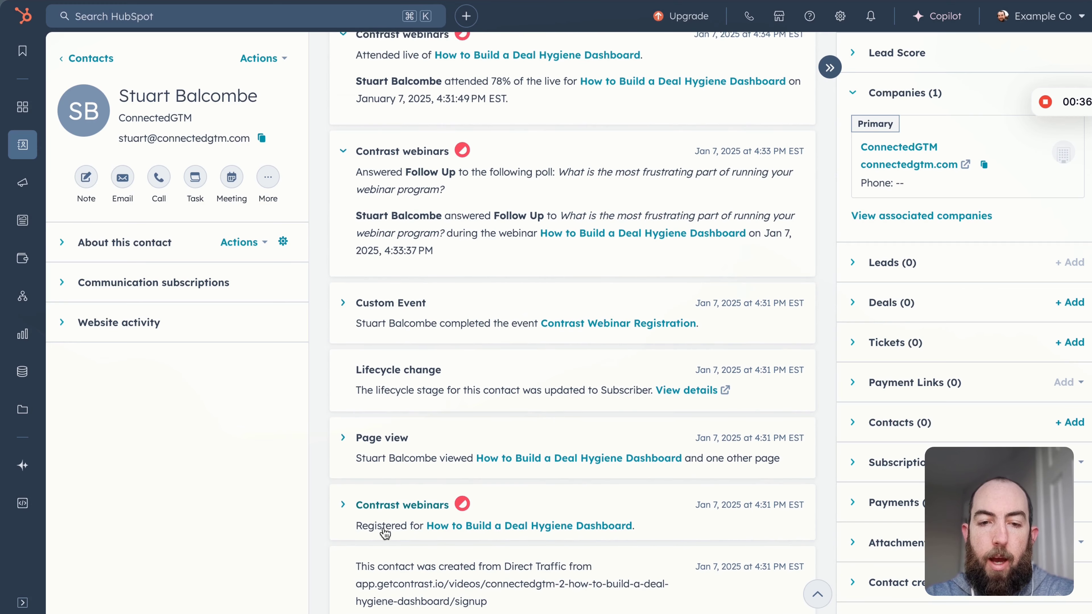
click(343, 505)
scroll(367, 516, down, 2)
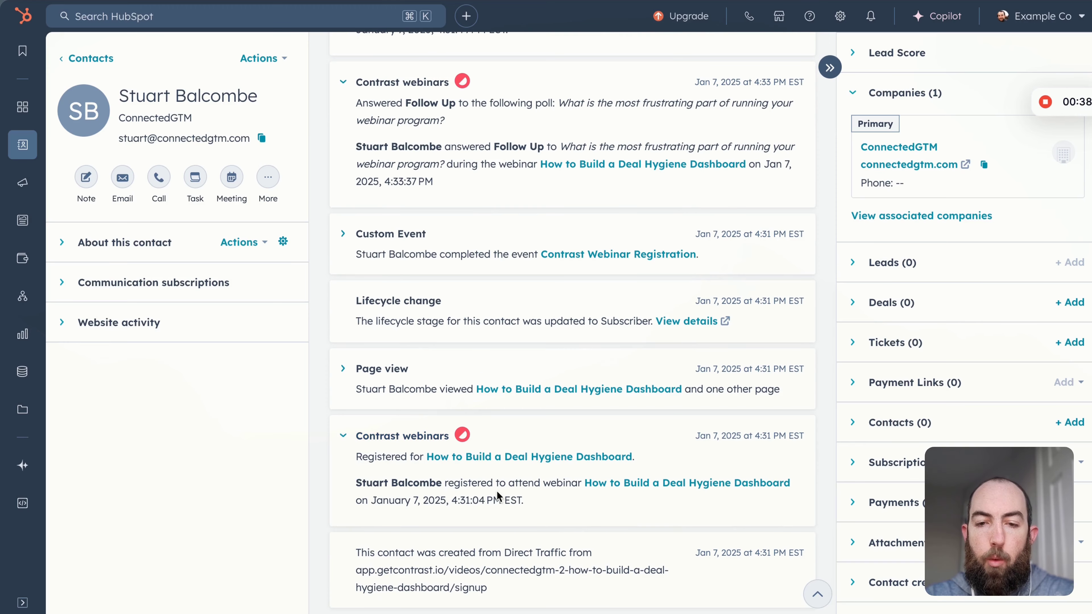
scroll(624, 488, up, 1)
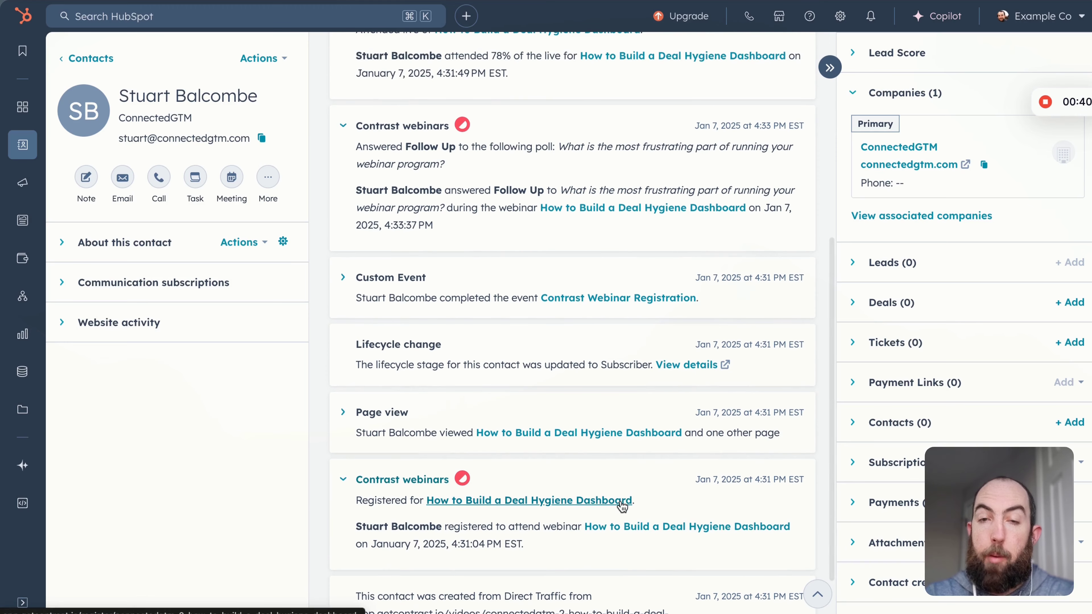
Examine the contact's poll answer and live attendance entries, and expand the replay entry to check its details before collapsing it.
scroll(619, 503, up, 5)
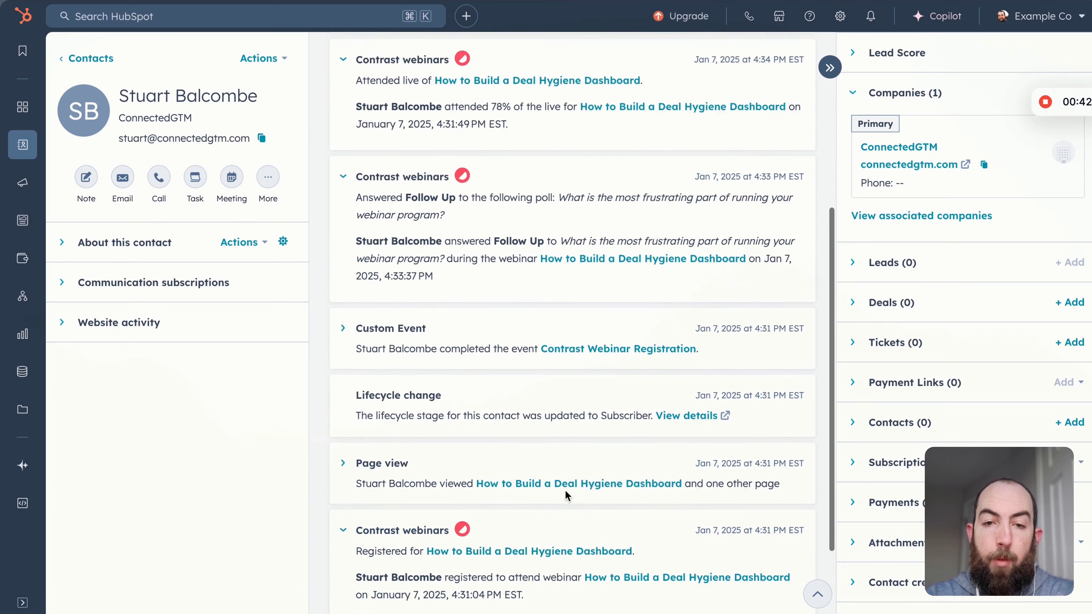
scroll(546, 450, up, 2)
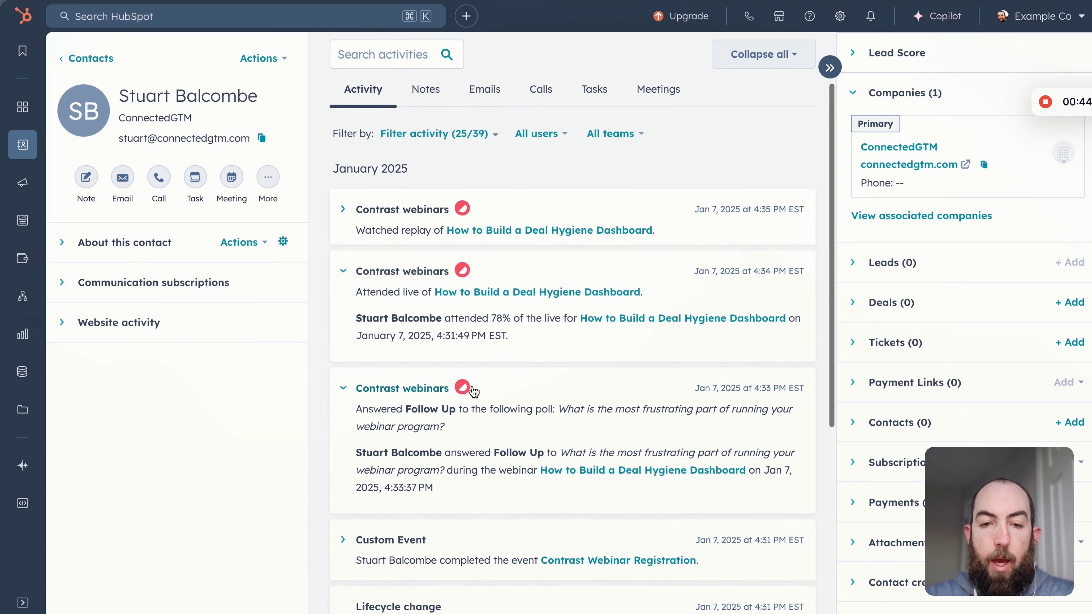
scroll(473, 496, down, 3)
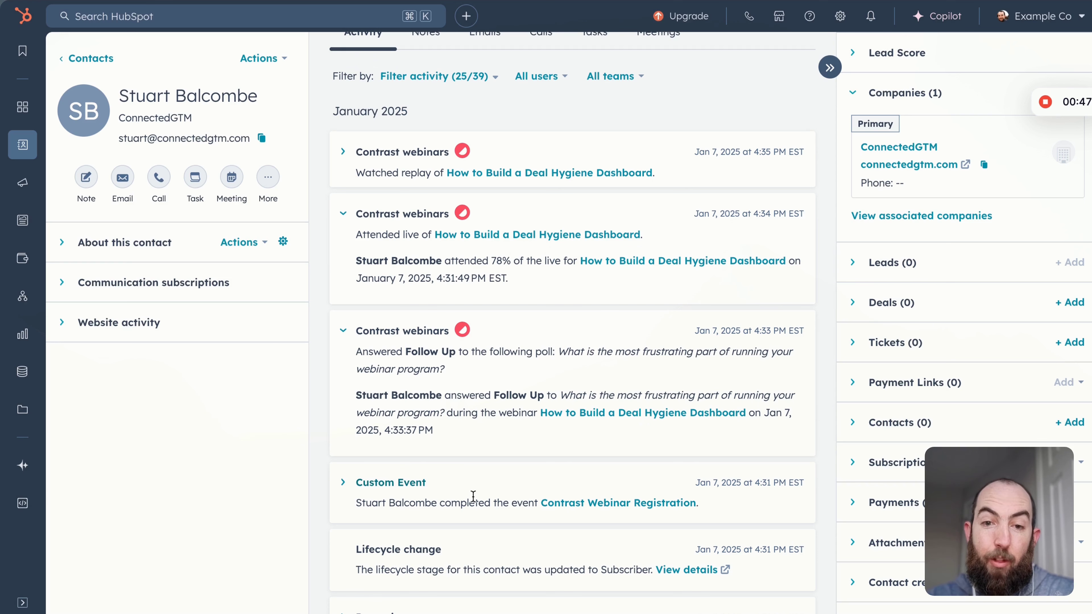
scroll(466, 379, down, 1)
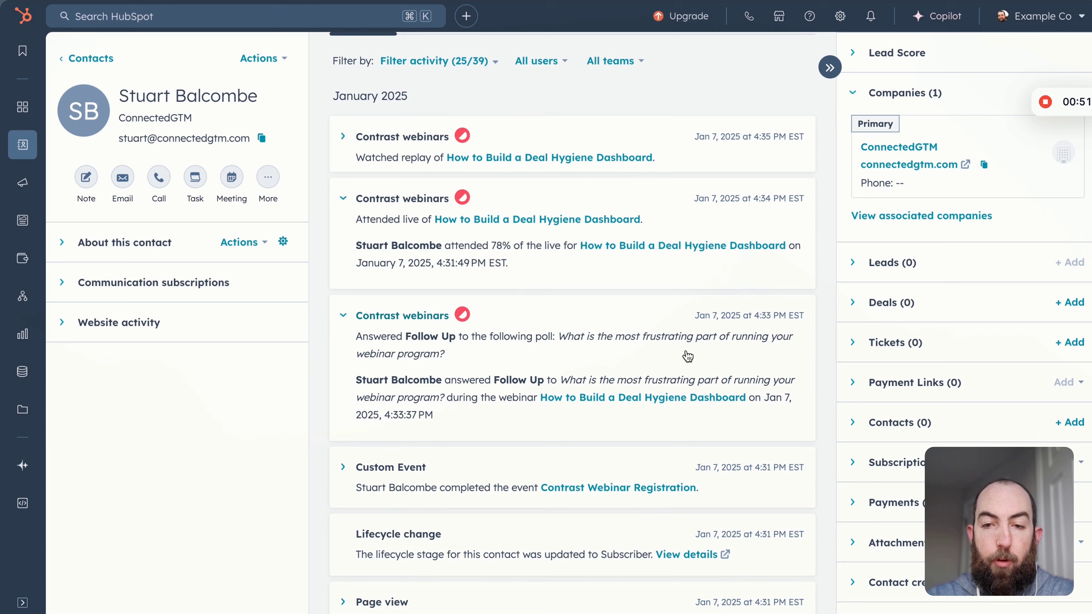
scroll(634, 429, down, 2)
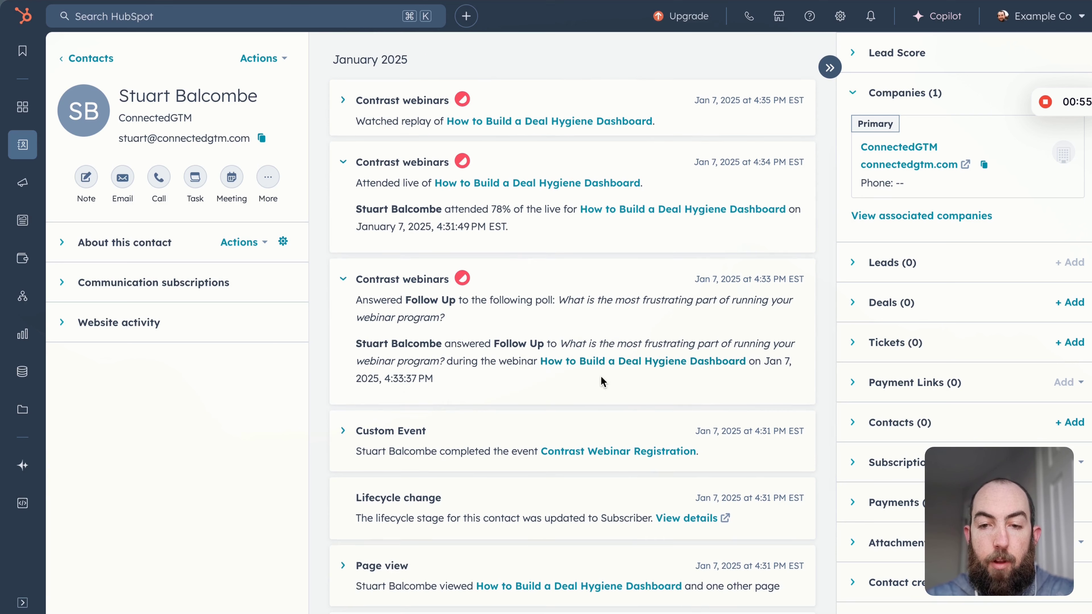
scroll(548, 383, up, 5)
scroll(549, 382, up, 2)
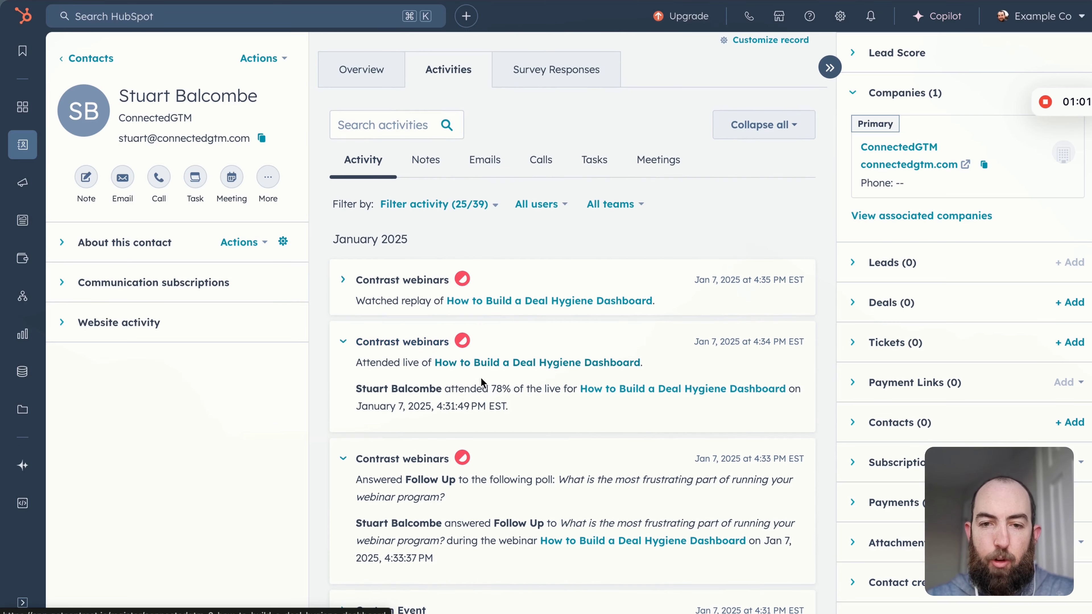
scroll(518, 356, up, 1)
click(343, 296)
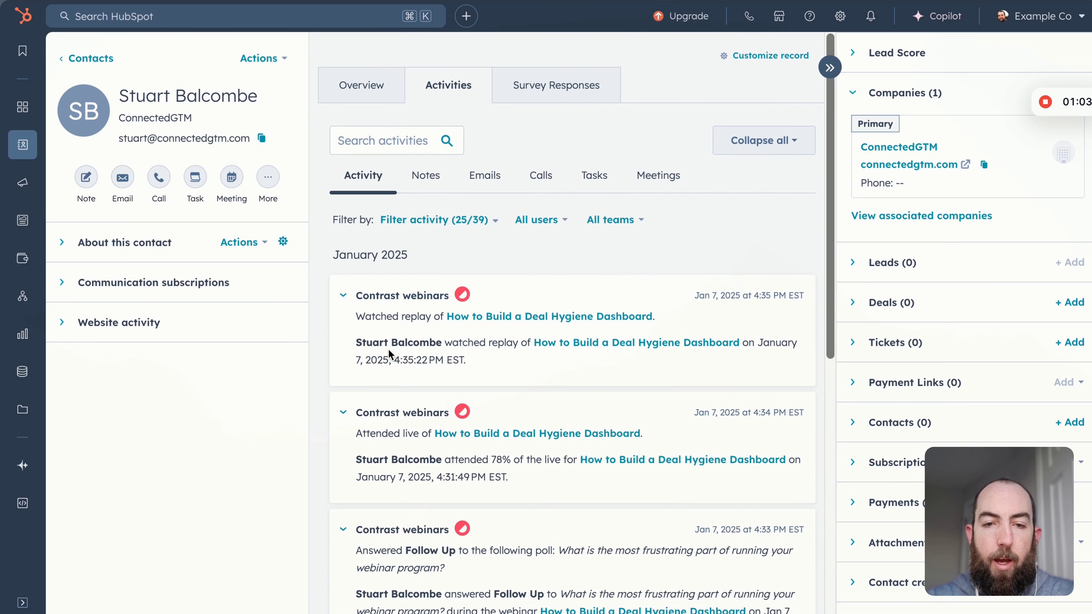
click(342, 296)
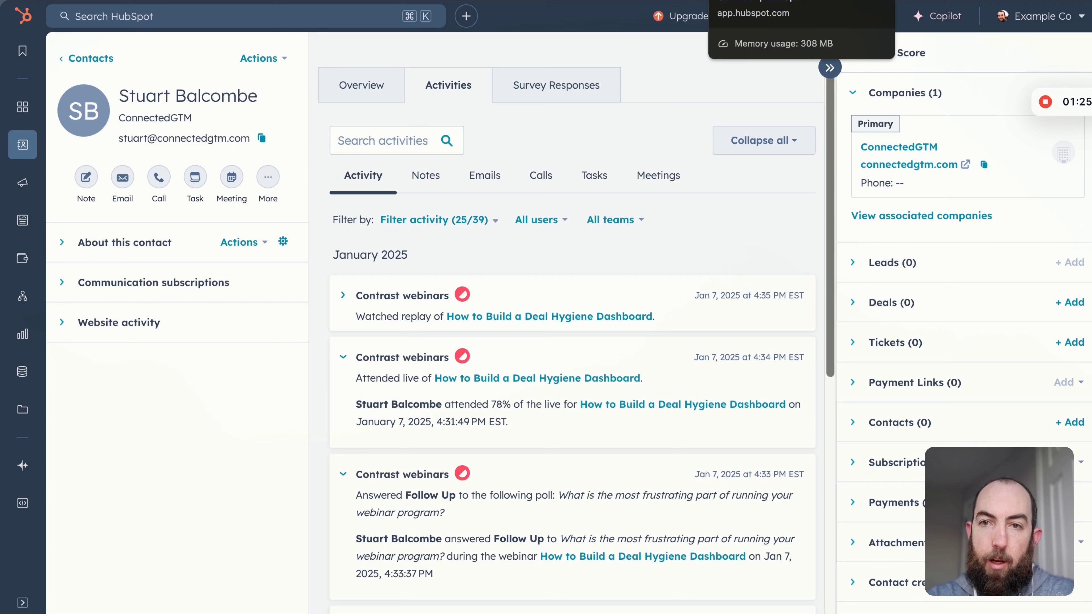
Switch to the Register Webinar Signups In Contrast workflow and review its form submission trigger and Register Webinar Attendee action.
click(757, 2)
scroll(531, 251, up, 2)
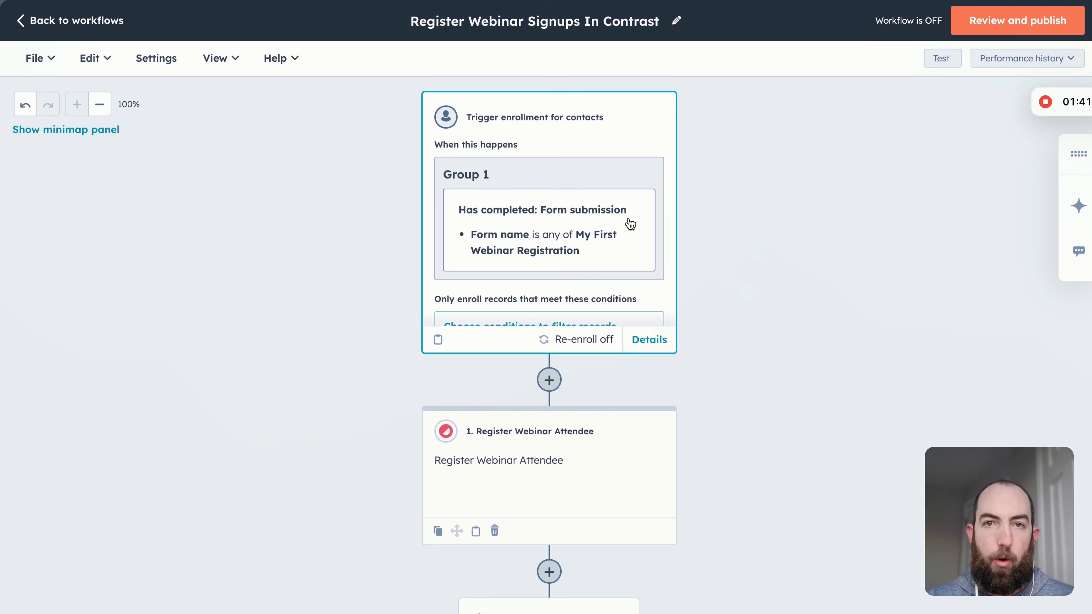
scroll(649, 217, down, 1)
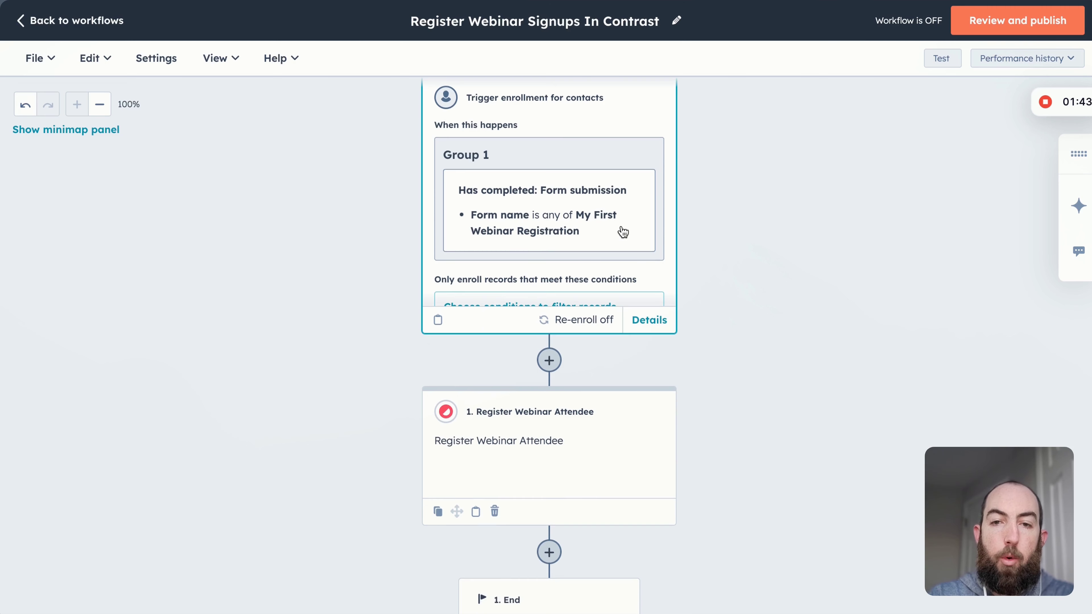
scroll(527, 250, up, 1)
scroll(486, 387, down, 1)
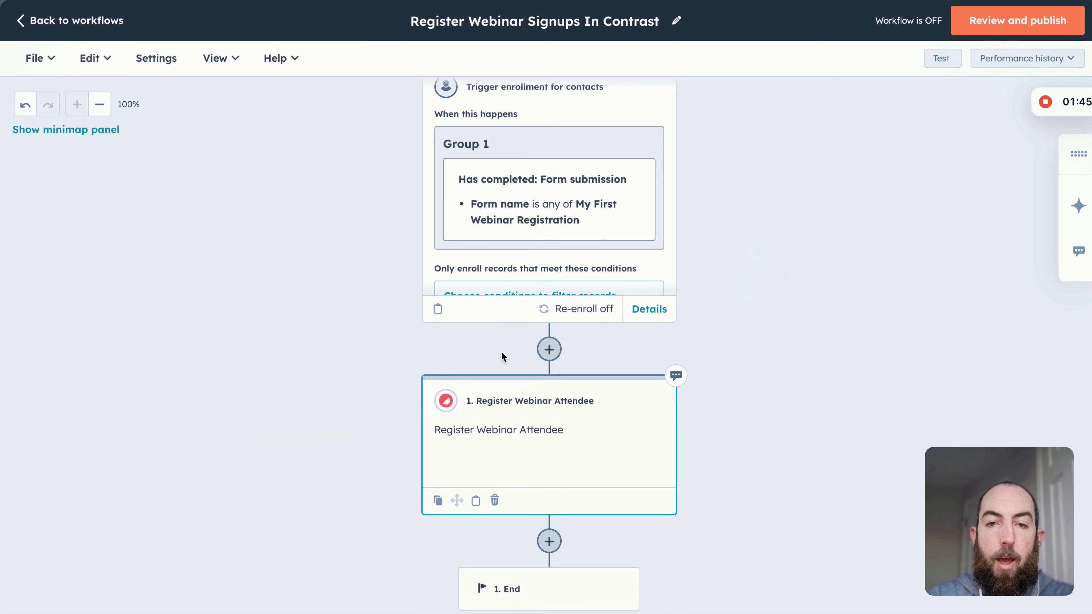
scroll(543, 237, down, 2)
scroll(543, 237, up, 1)
scroll(544, 237, down, 2)
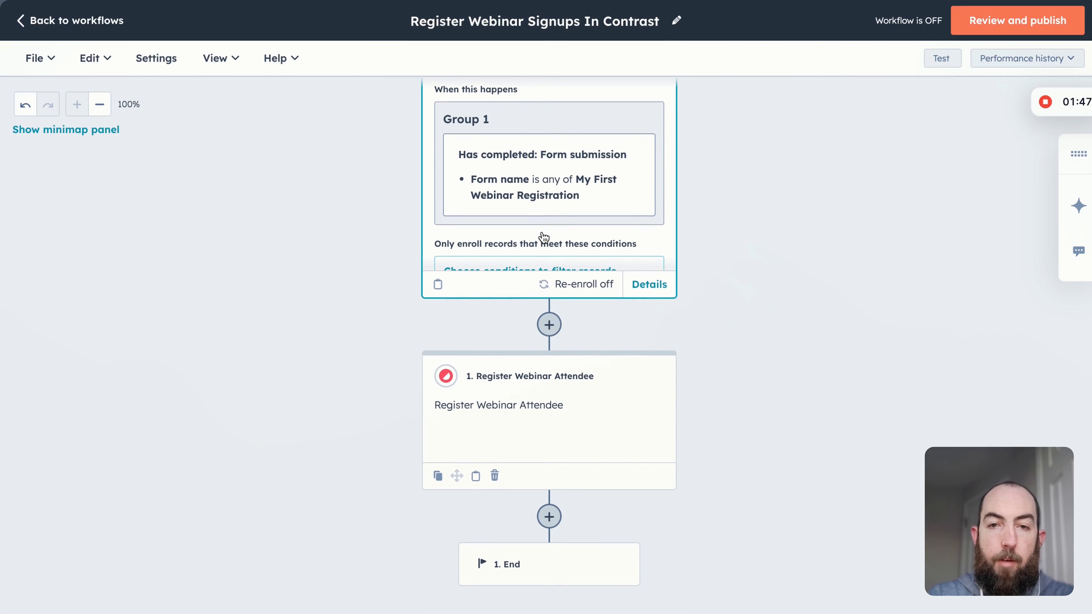
scroll(544, 237, down, 5)
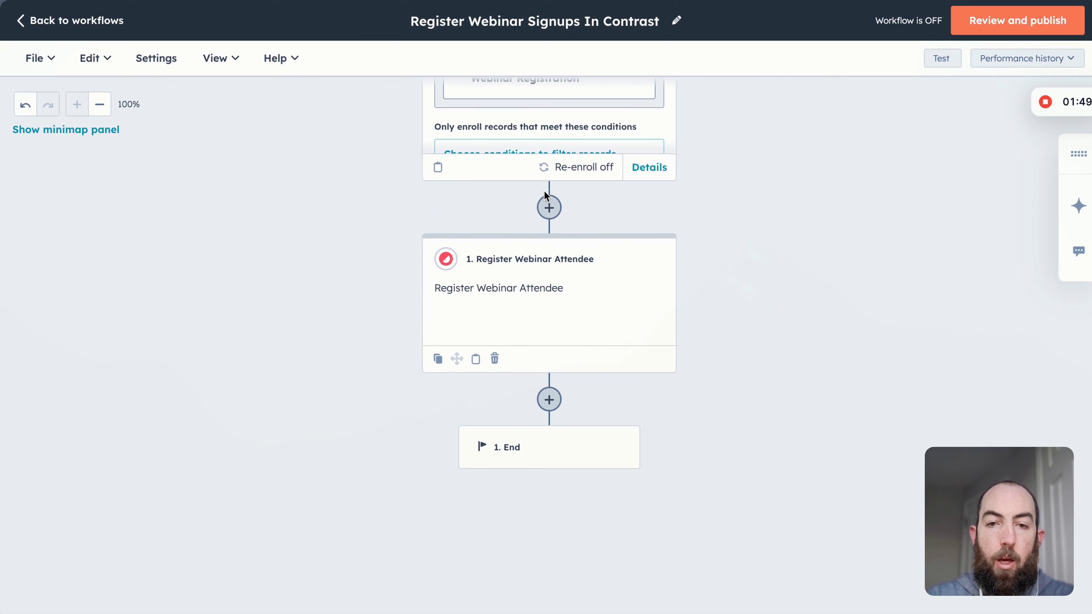
Inspect the Register Webinar Attendee action's webinar name and confirmation email options, and close it without saving.
click(559, 284)
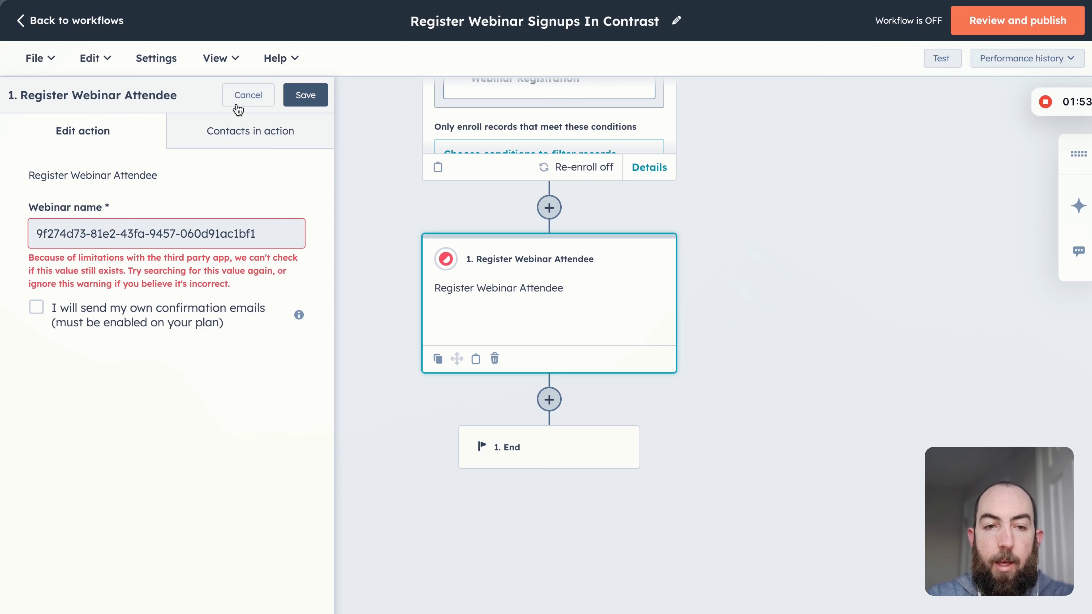
click(260, 95)
scroll(447, 263, up, 3)
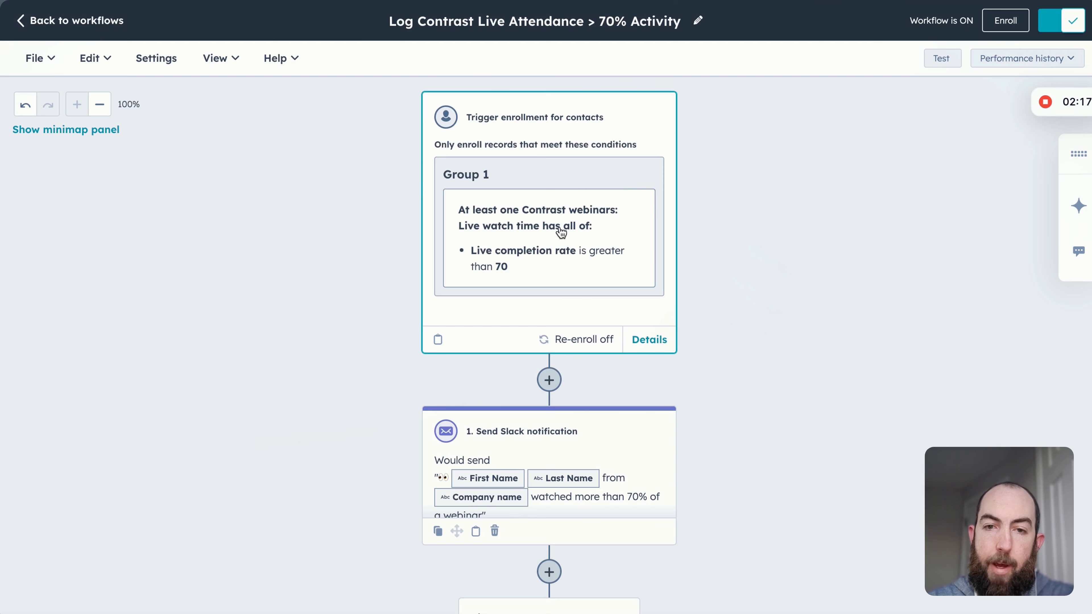
Open the Live Attendance > 70% workflow's enrollment triggers and browse the Contrast webinars Webinar Live View filters without adding criteria.
click(567, 220)
scroll(291, 310, down, 3)
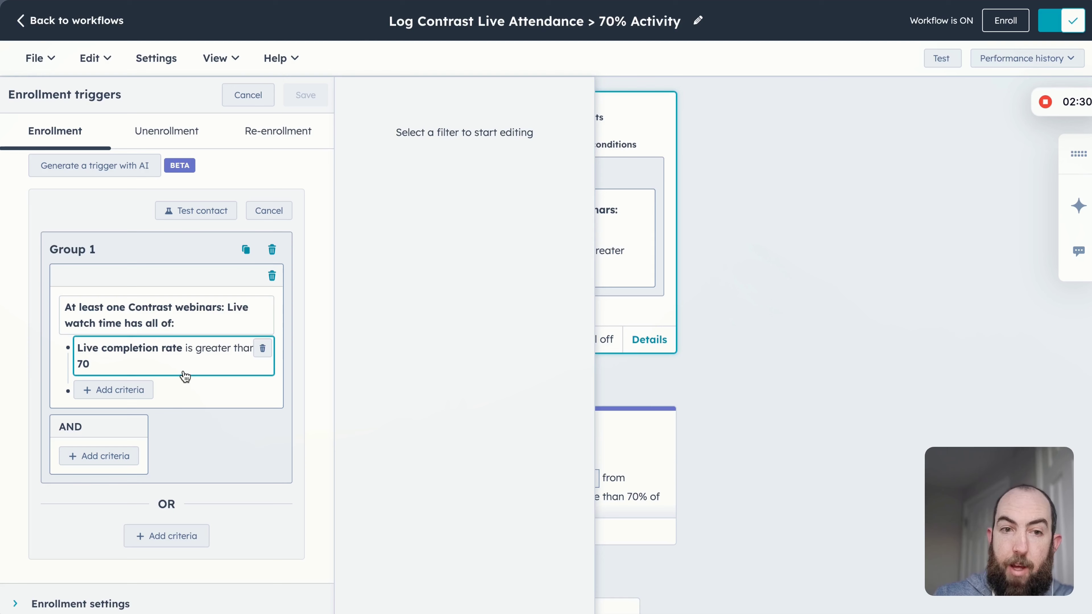
click(133, 455)
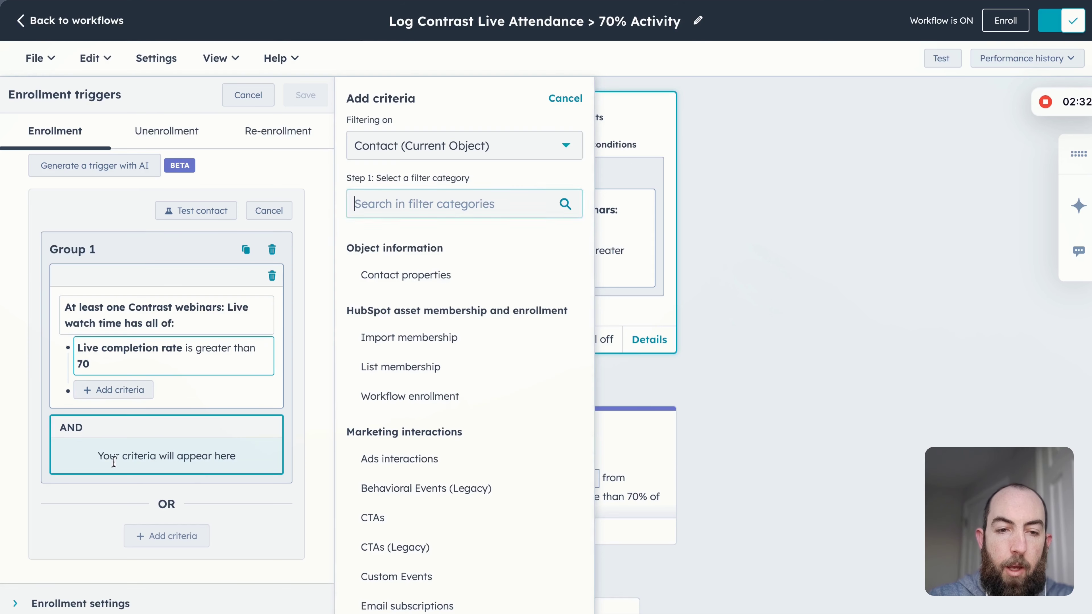
scroll(414, 398, down, 5)
scroll(415, 400, down, 3)
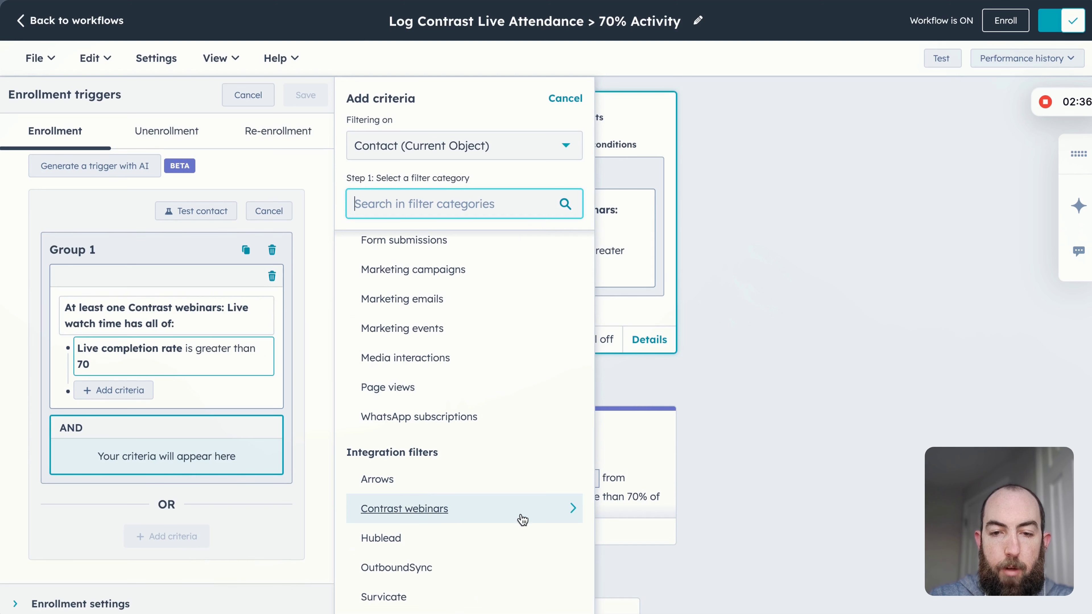
click(556, 513)
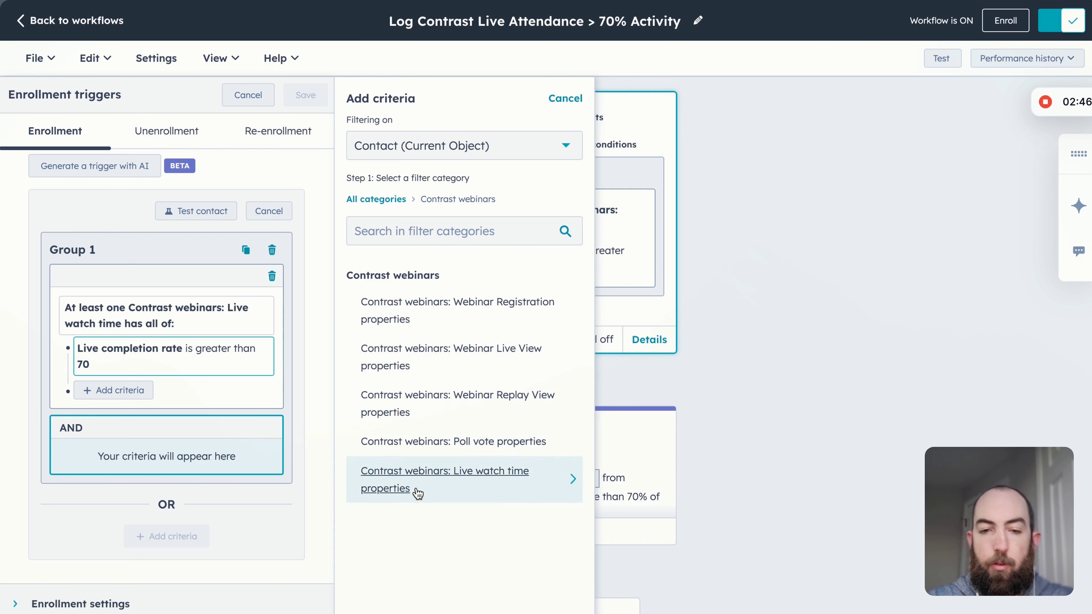
click(546, 357)
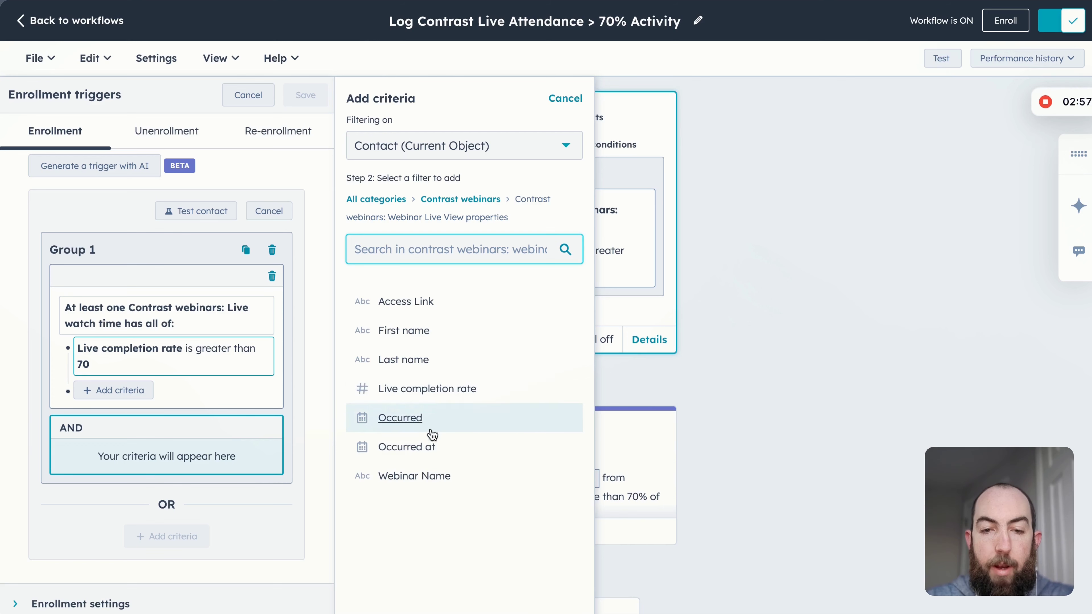
click(565, 98)
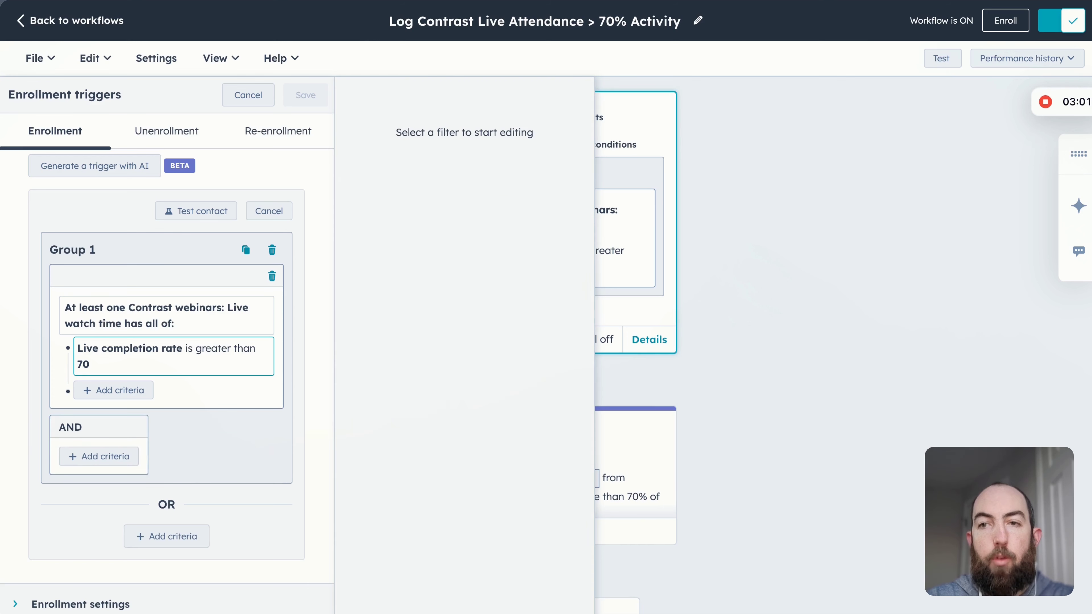
Switch to the Company Engagement Score and examine the points assigned to each Contrast workflow in the Webinar Engagement group.
key(ctrl+shift+Tab)
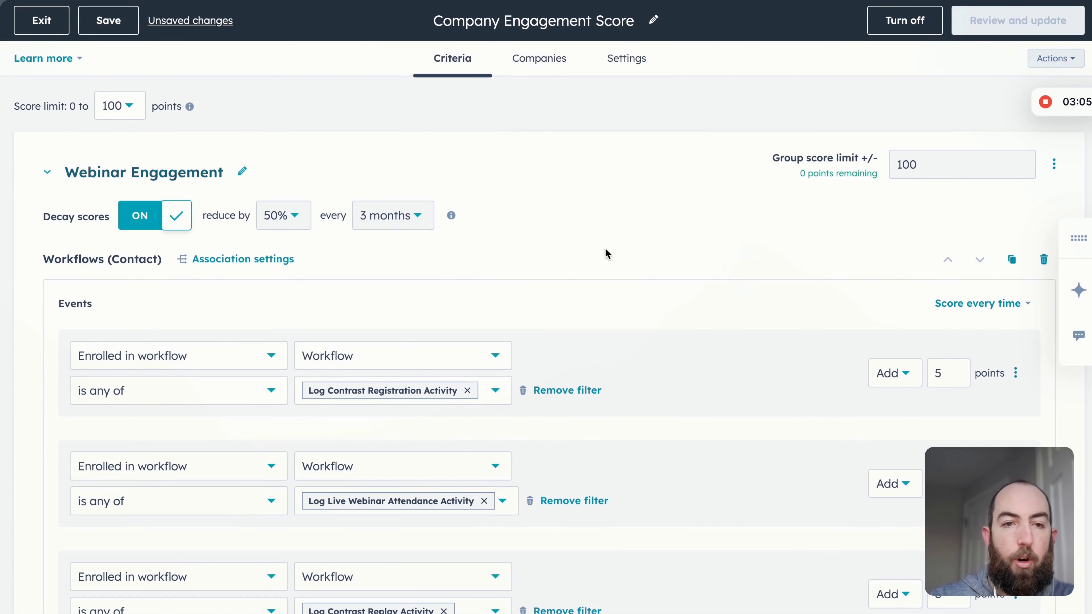
scroll(623, 245, down, 2)
scroll(258, 215, down, 1)
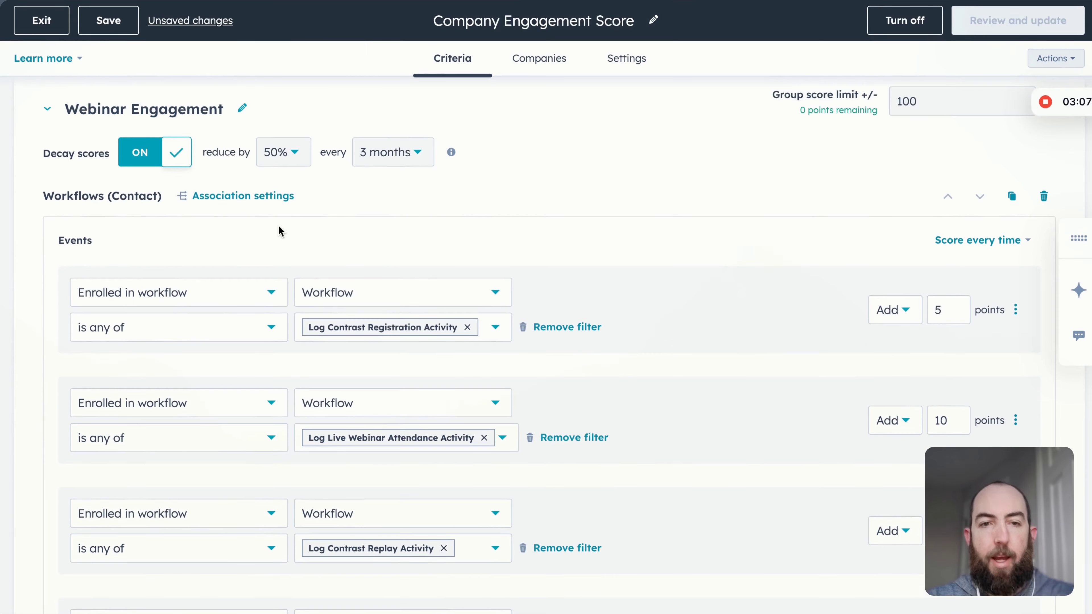
scroll(284, 275, down, 2)
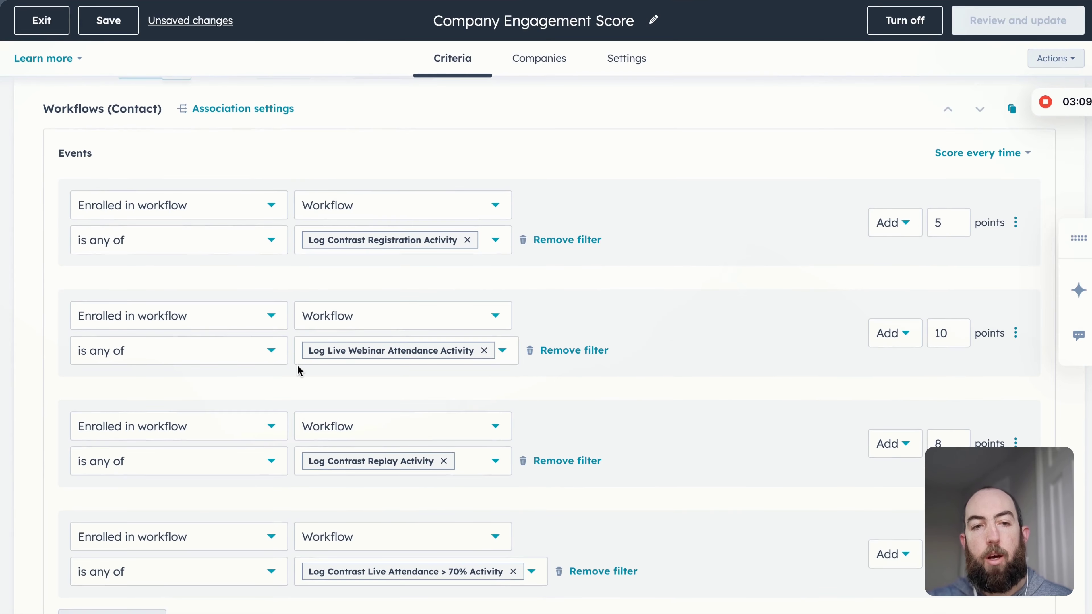
scroll(296, 368, down, 1)
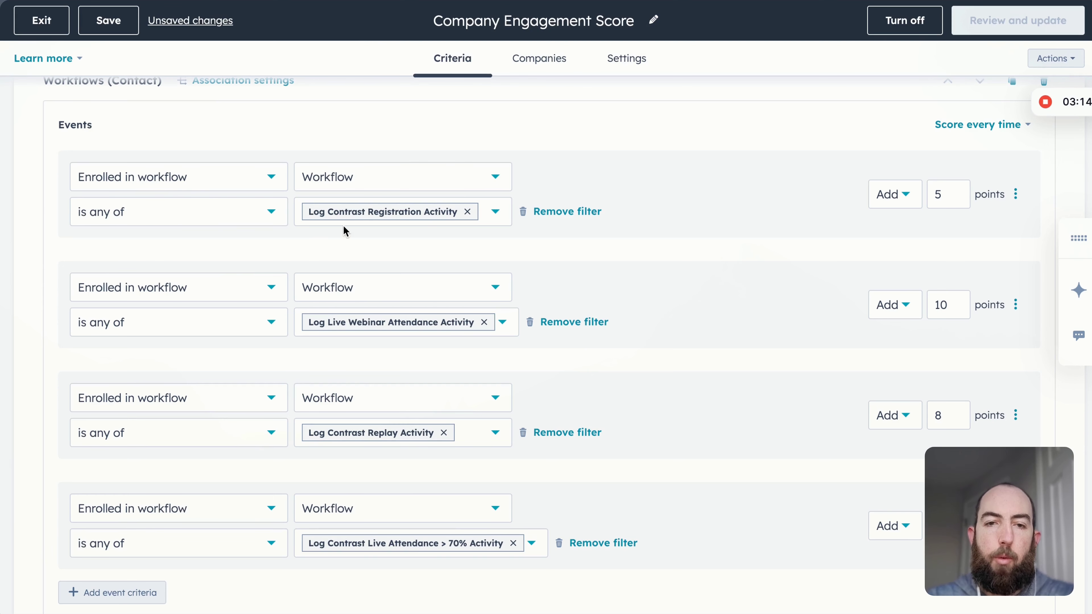
scroll(342, 228, down, 1)
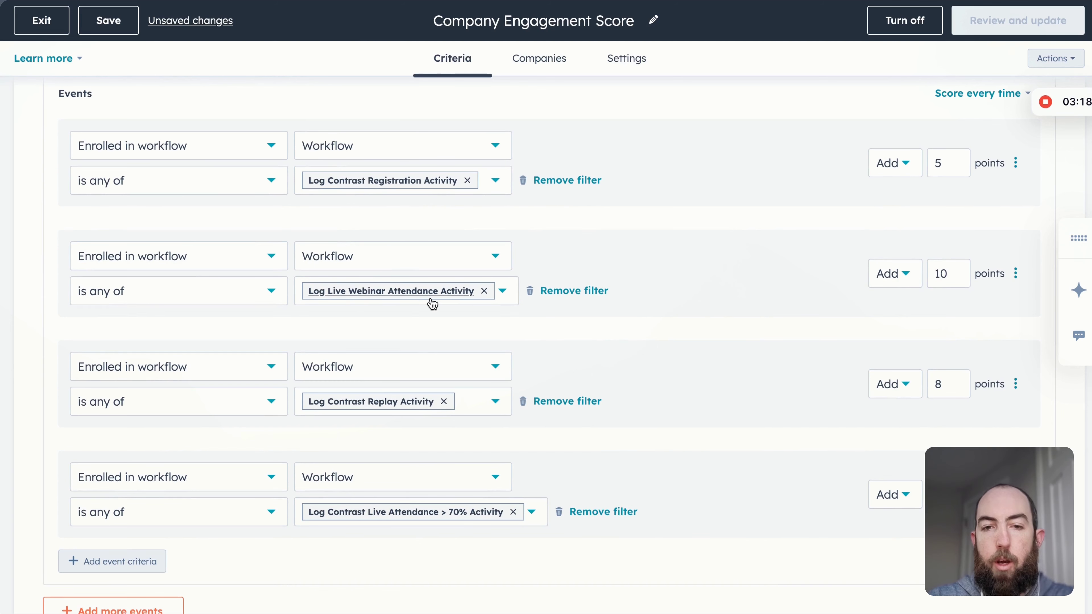
scroll(420, 414, down, 1)
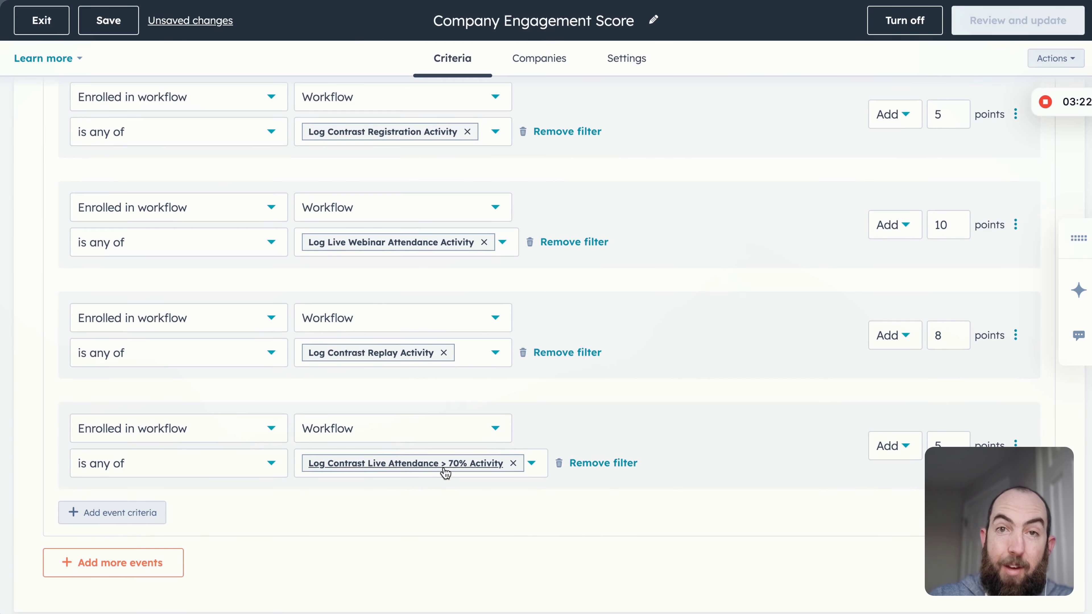
Review the Webinar Engagement group's workflow scoring events together with its group score limit and score decay settings.
scroll(495, 421, up, 1)
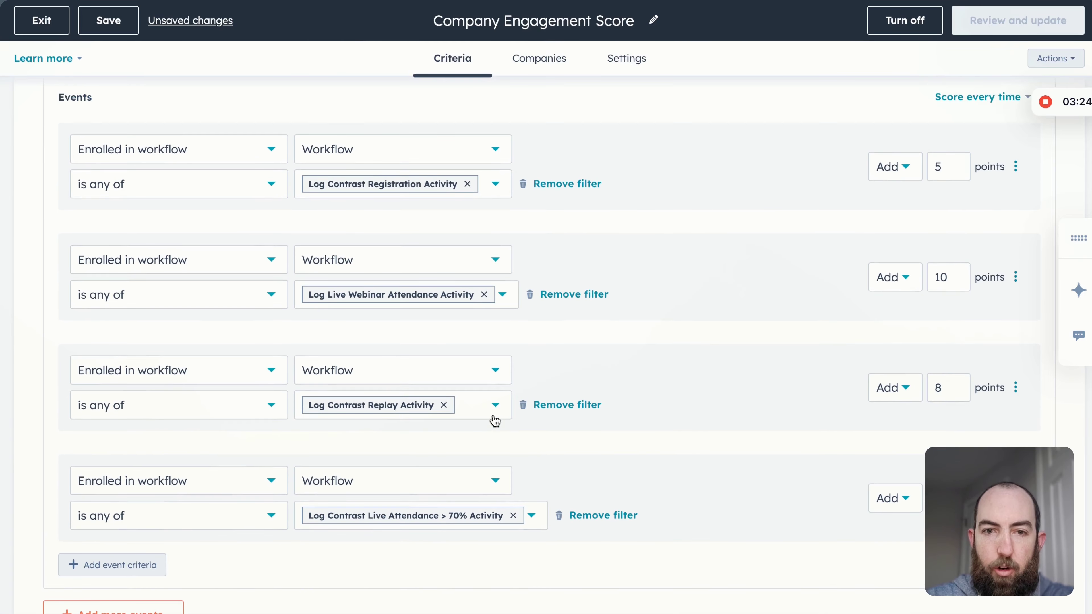
scroll(495, 421, up, 1)
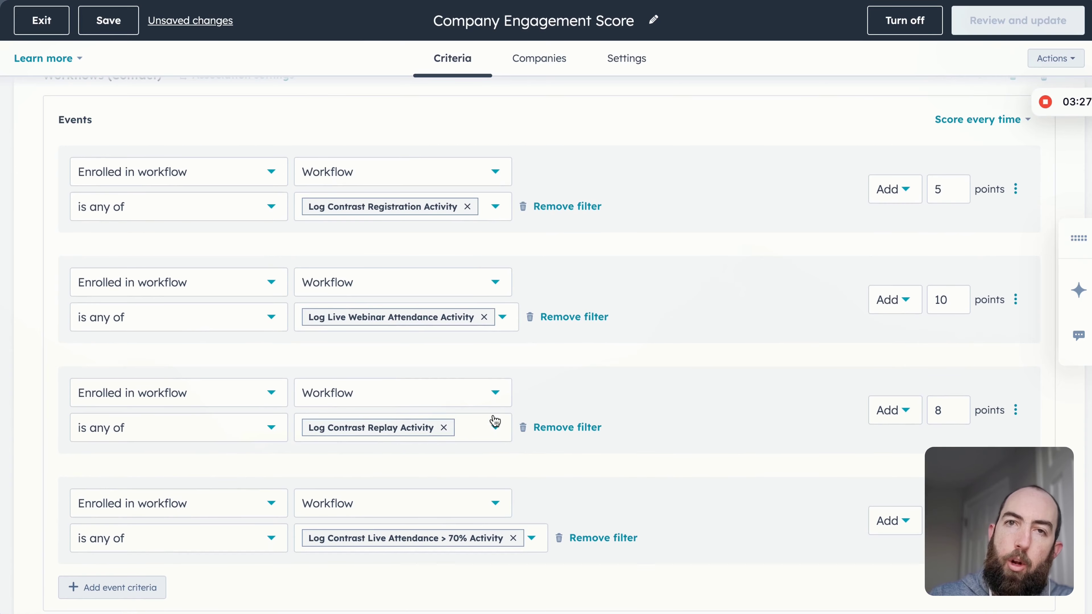
scroll(548, 372, up, 3)
scroll(423, 238, up, 1)
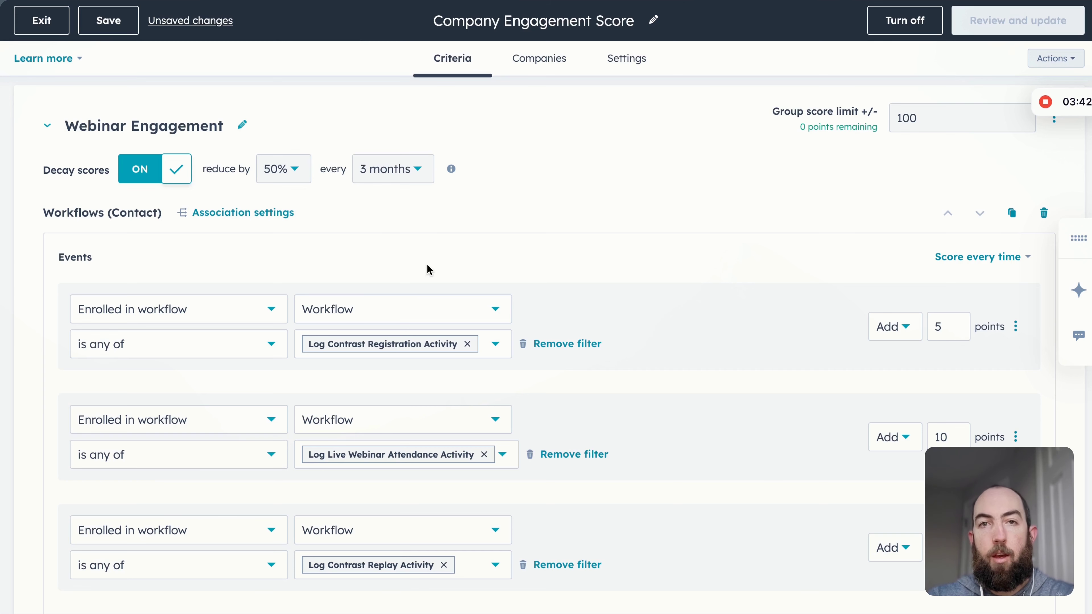
Switch to the Notify Sales of Highly Engaged Webinar Leads workflow, inspect its enrollment trigger filters, and close them without saving.
click(812, 1)
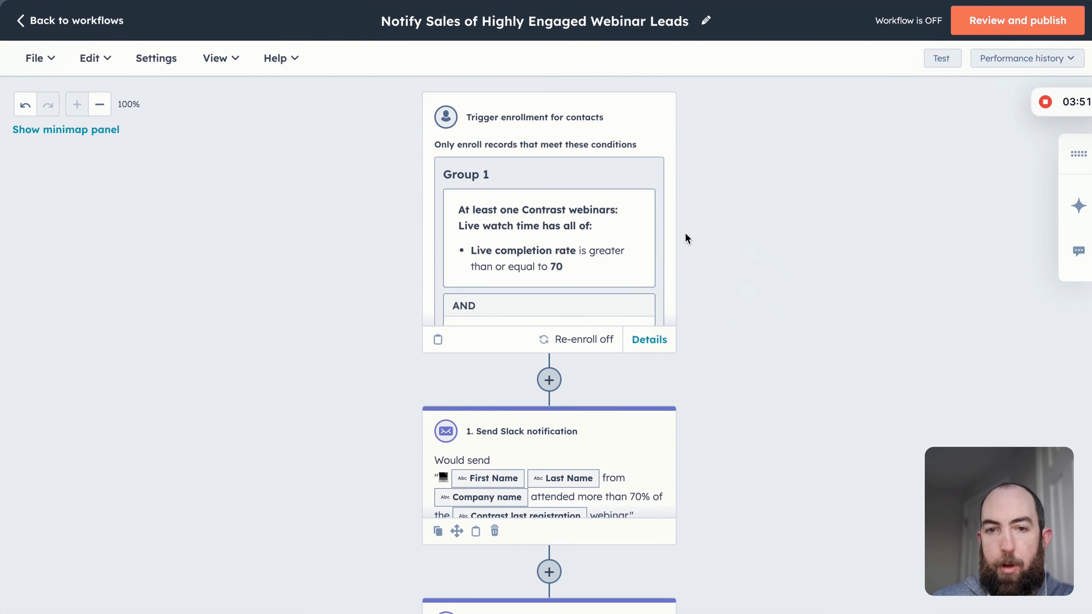
scroll(531, 297, down, 1)
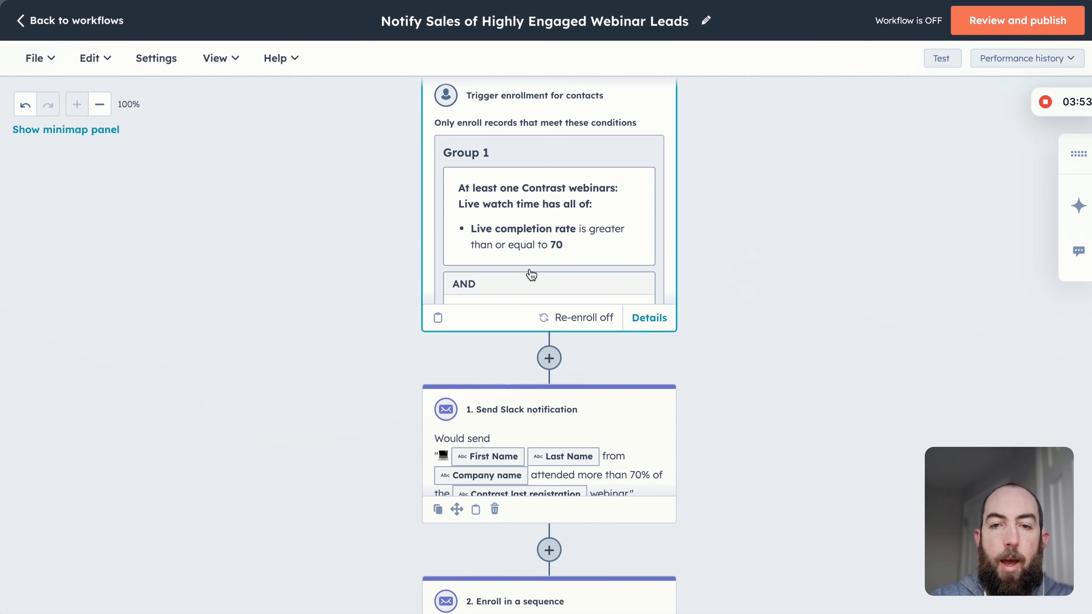
scroll(555, 272, down, 1)
click(596, 260)
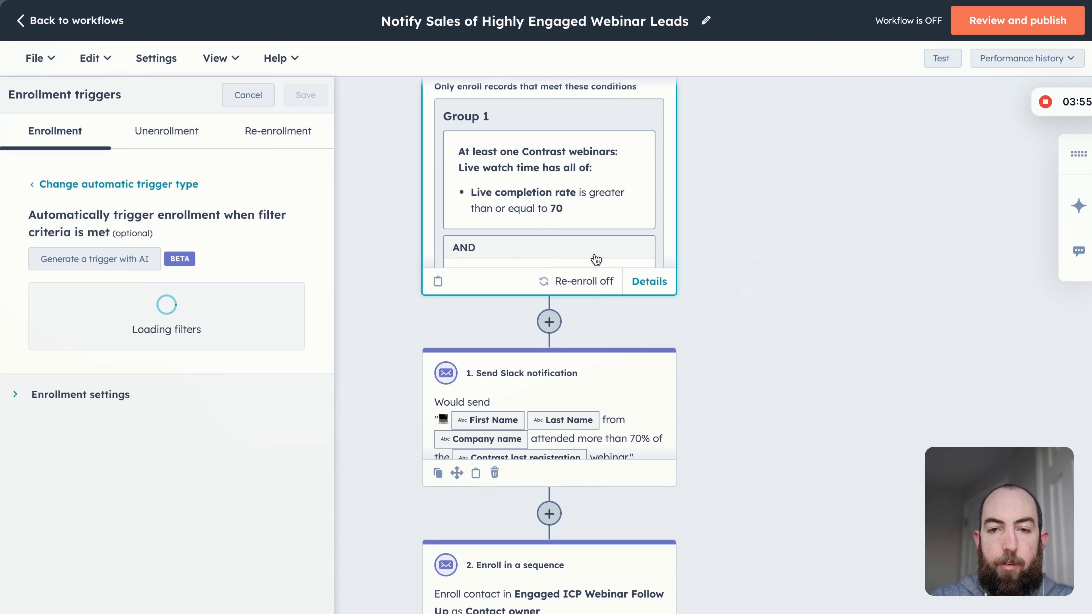
scroll(225, 478, down, 1)
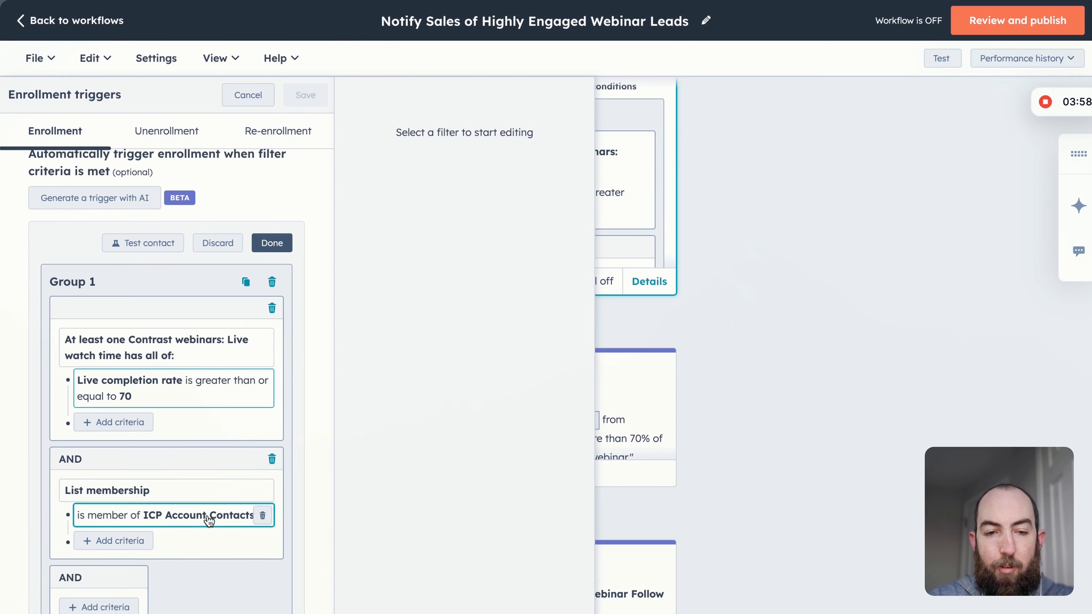
scroll(209, 520, up, 2)
click(241, 96)
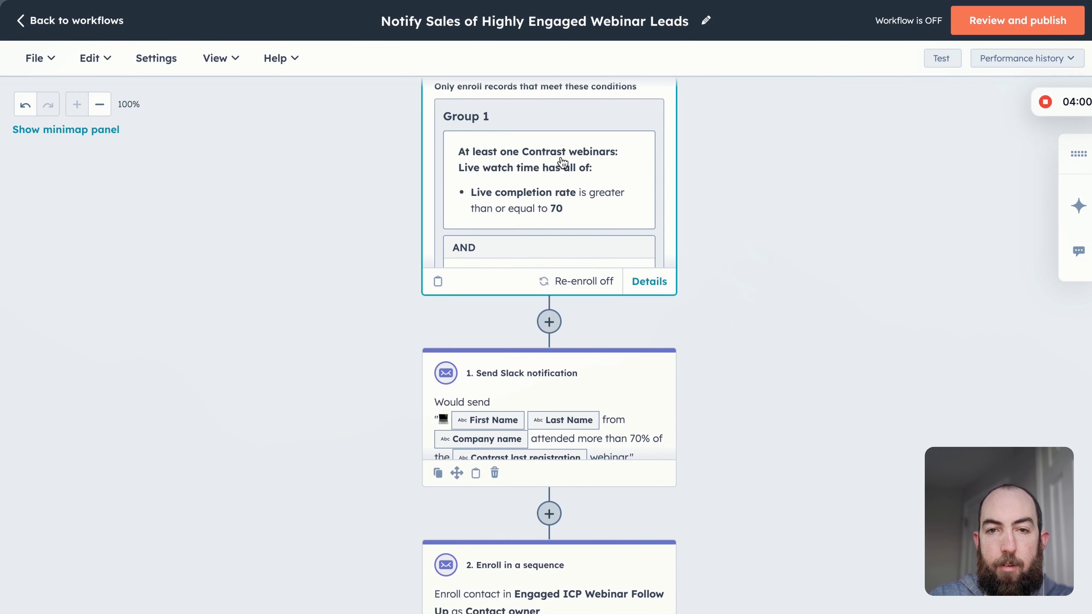
Review the workflow's Send Slack notification and Enroll in a sequence actions below the enrollment trigger.
scroll(596, 279, up, 1)
scroll(596, 279, down, 5)
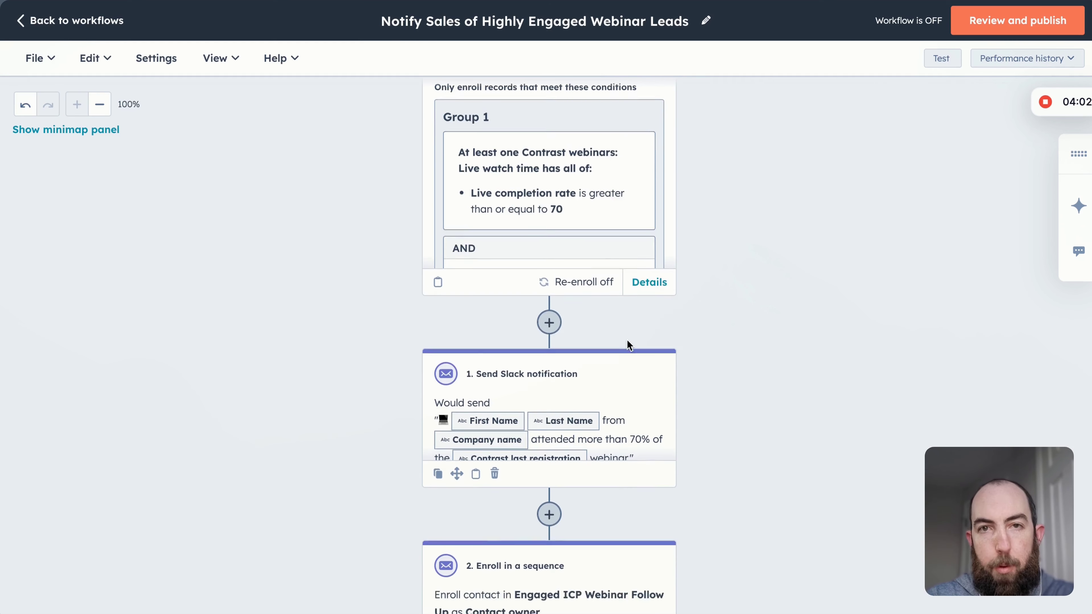
scroll(586, 253, down, 3)
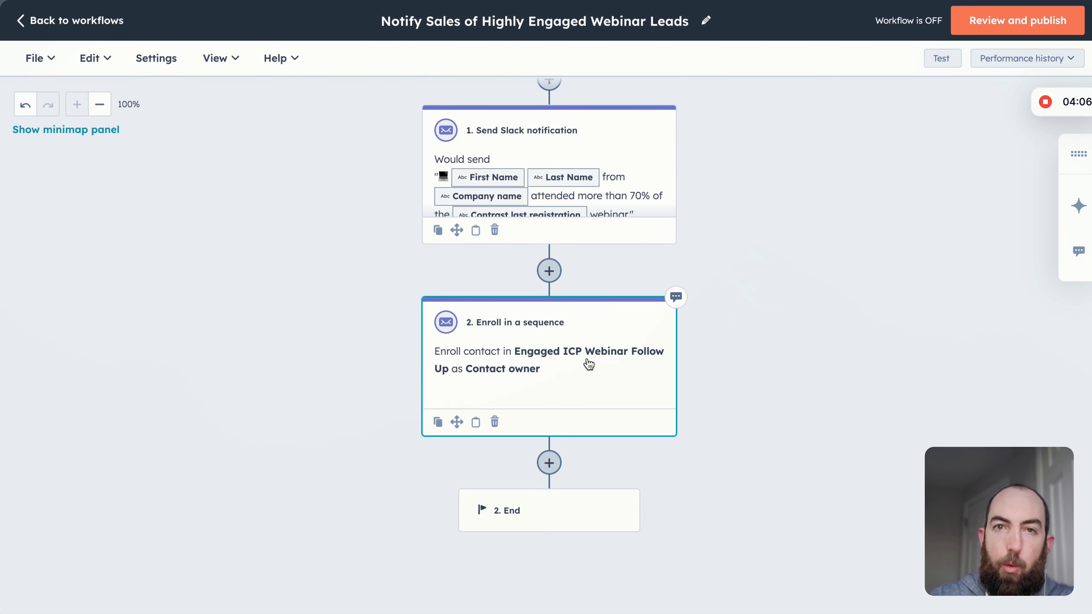
scroll(589, 365, up, 8)
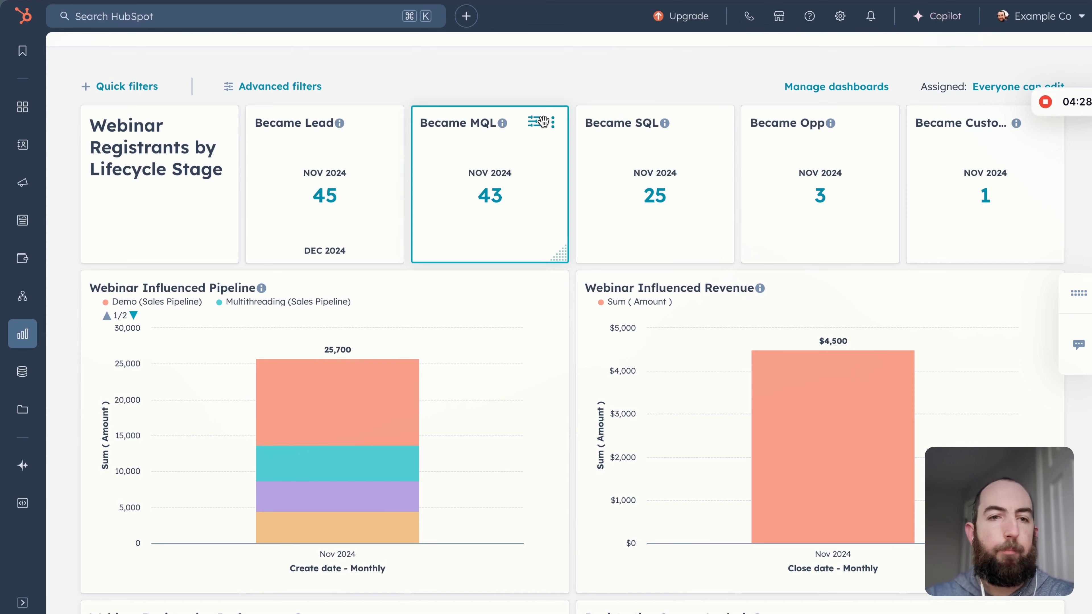
Examine the registrants by lifecycle stage and the Webinar Influenced Pipeline report on the Webinar Performance dashboard.
scroll(408, 181, up, 1)
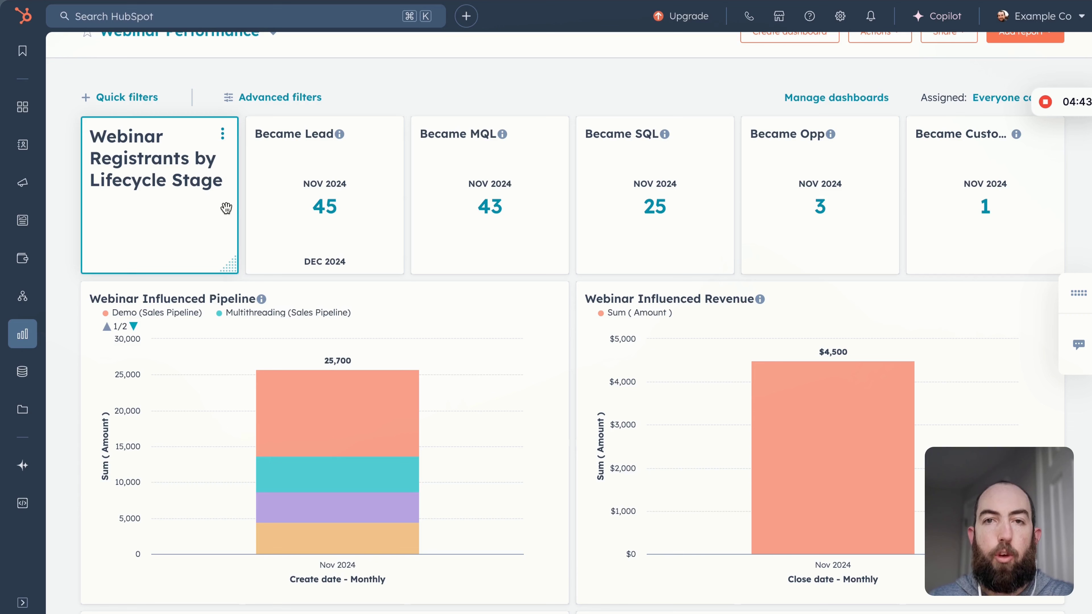
scroll(299, 232, down, 2)
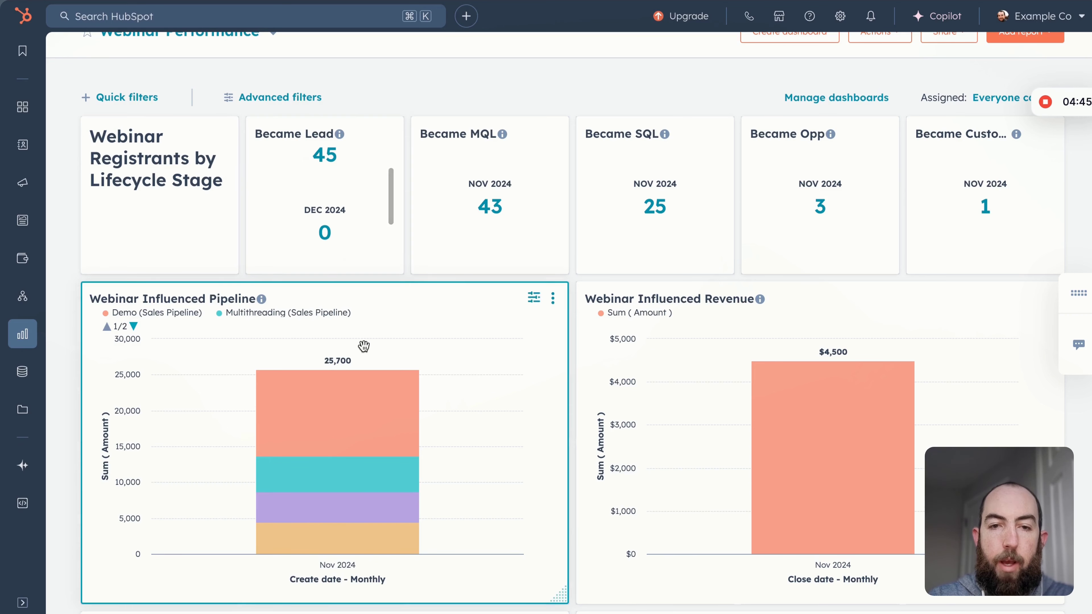
scroll(363, 347, up, 1)
scroll(331, 244, up, 2)
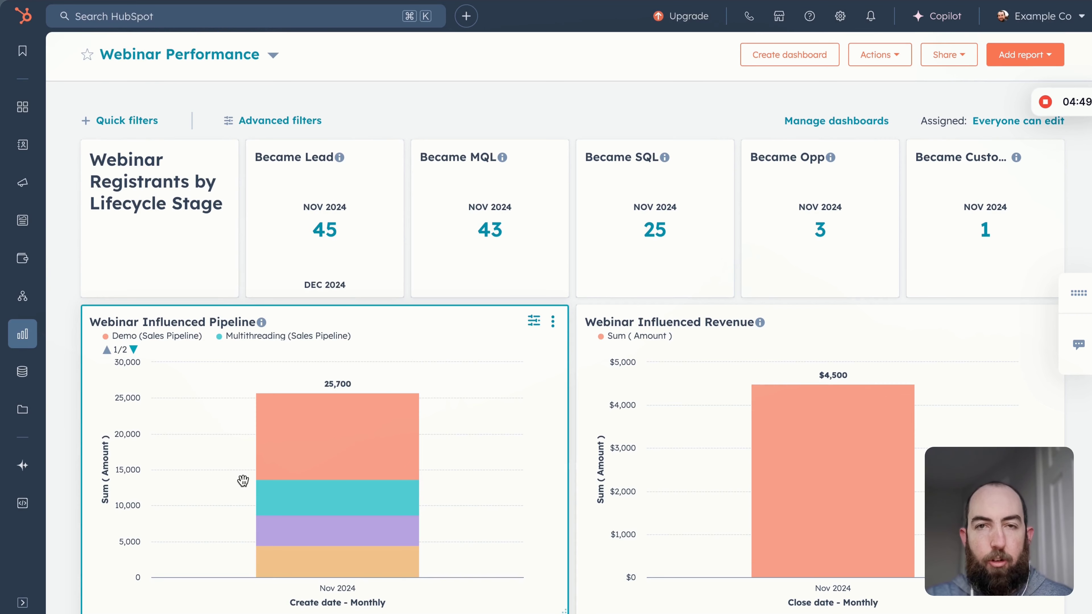
scroll(241, 479, down, 1)
mouse_move(273, 468)
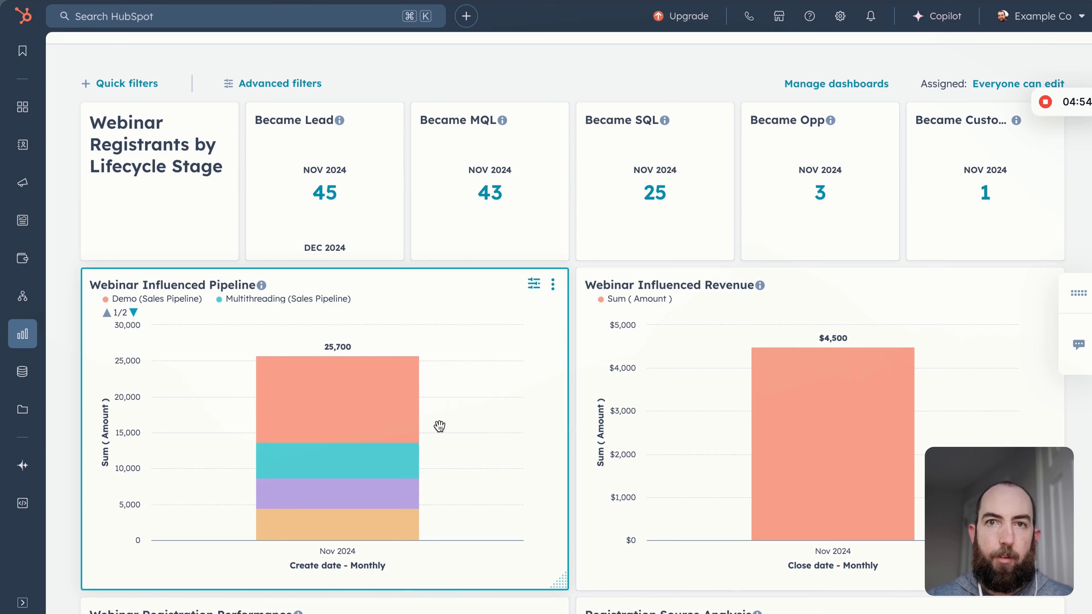
Examine the Webinar Influenced Revenue, Webinar Registration Performance and Registration Source Analysis reports, and return to the start of the dashboard.
scroll(582, 439, down, 2)
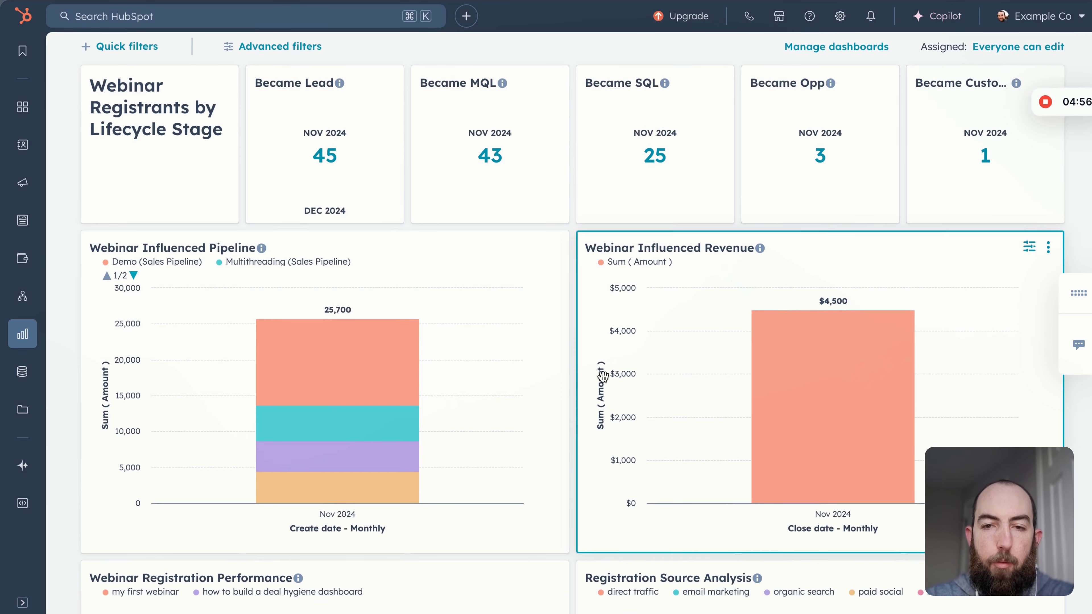
scroll(704, 340, down, 4)
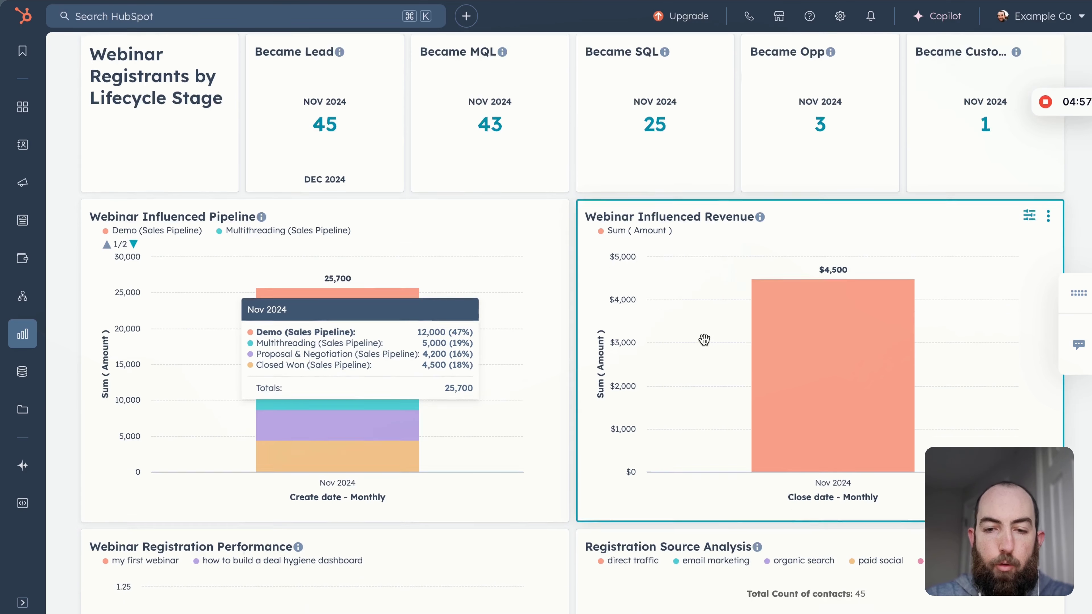
scroll(704, 339, down, 6)
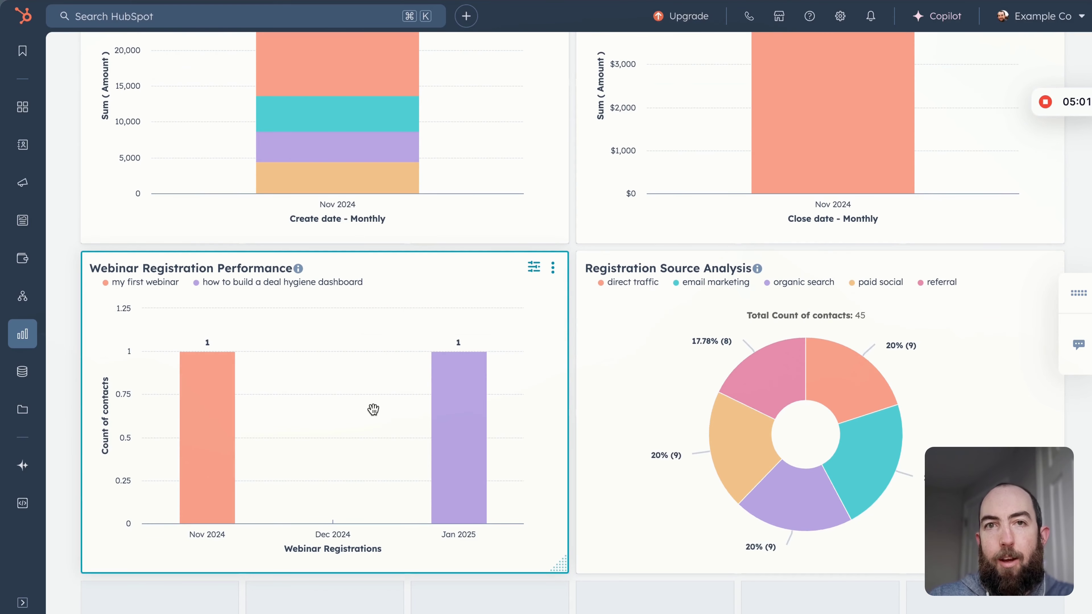
scroll(451, 447, up, 1)
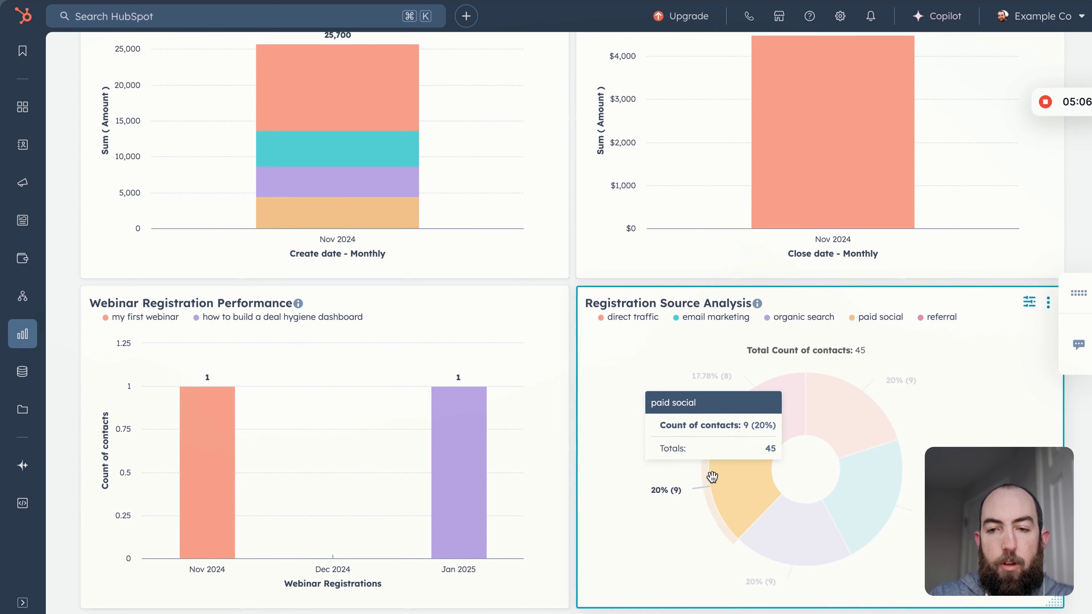
scroll(712, 477, down, 1)
scroll(712, 476, up, 10)
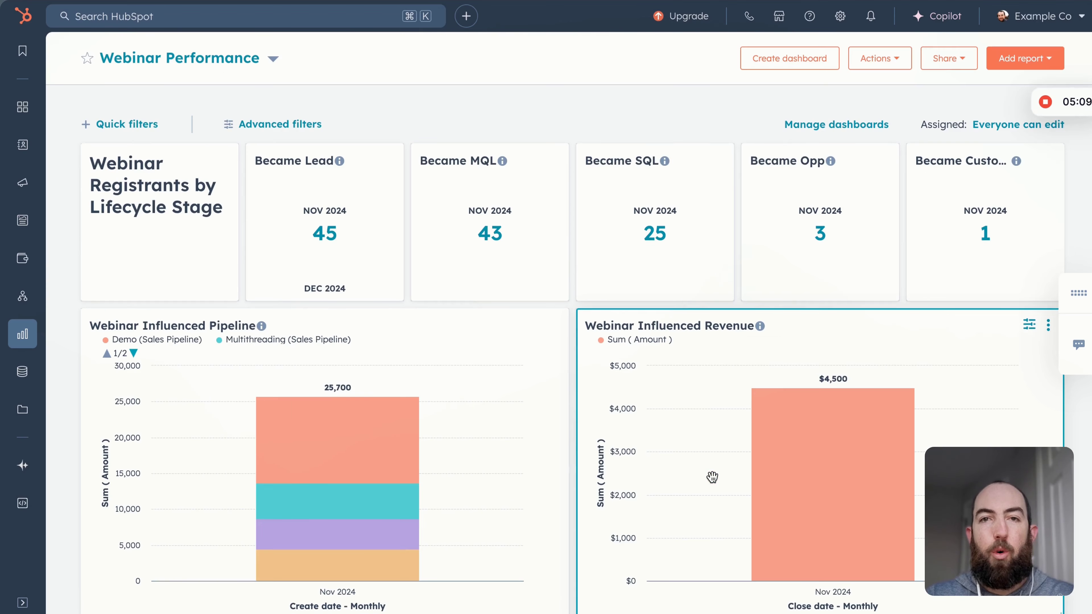